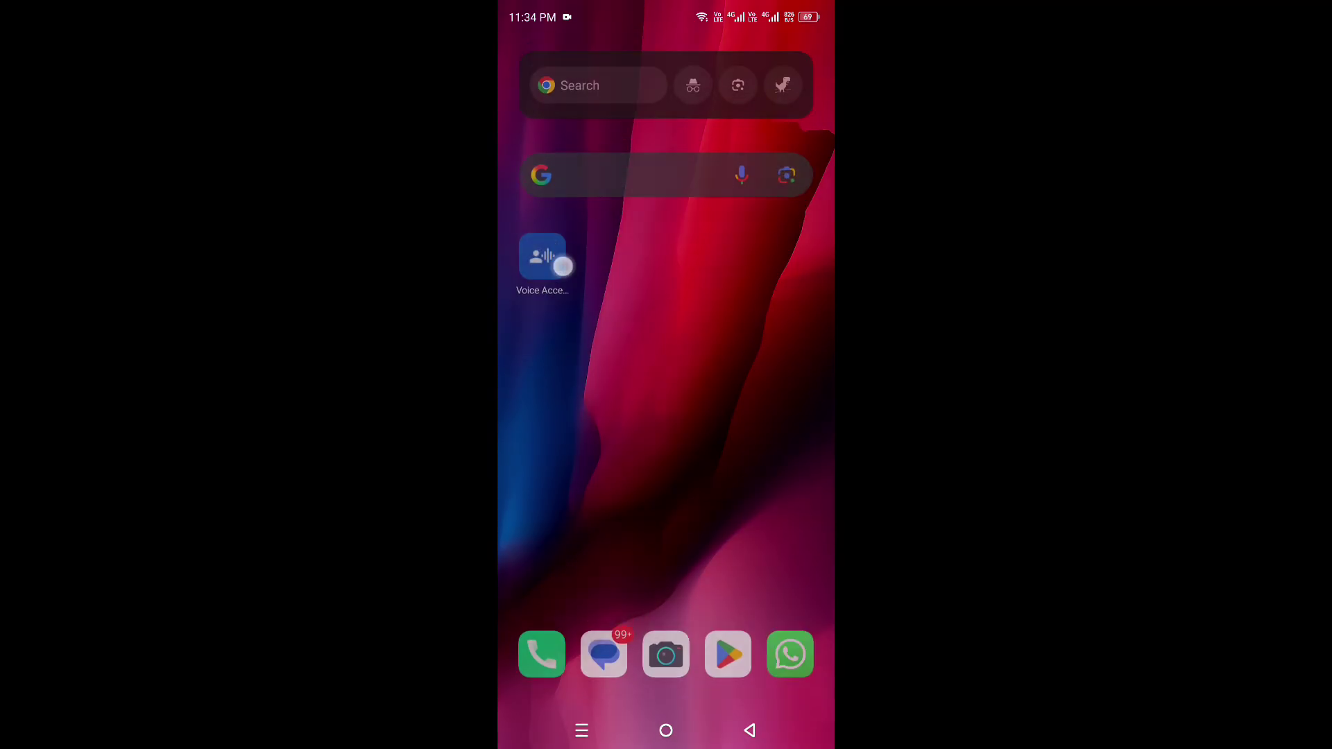
Launch Voice Access from its Play Store page to reach Accessibility settings
{"action": "left_click_drag", "start_coordinate": [553, 285], "coordinate": [553, 249]}
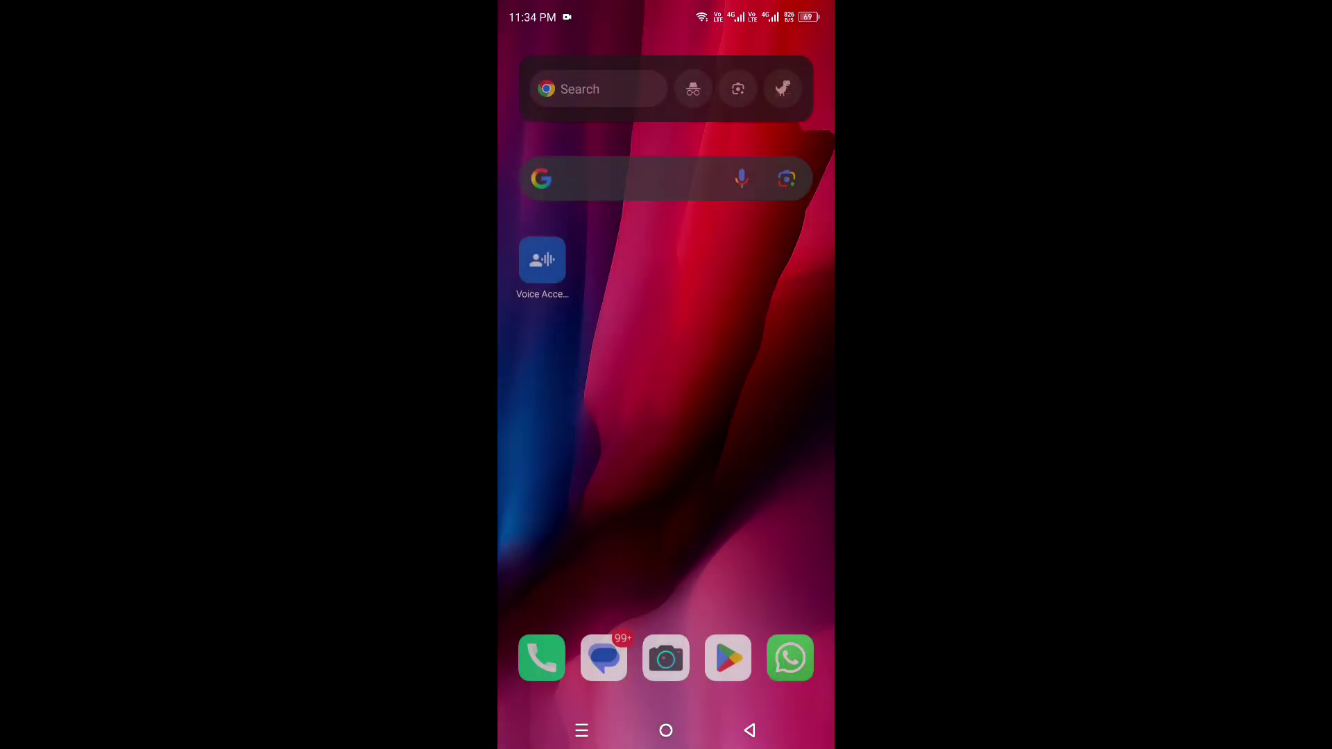
{"action": "left_click", "coordinate": [727, 674]}
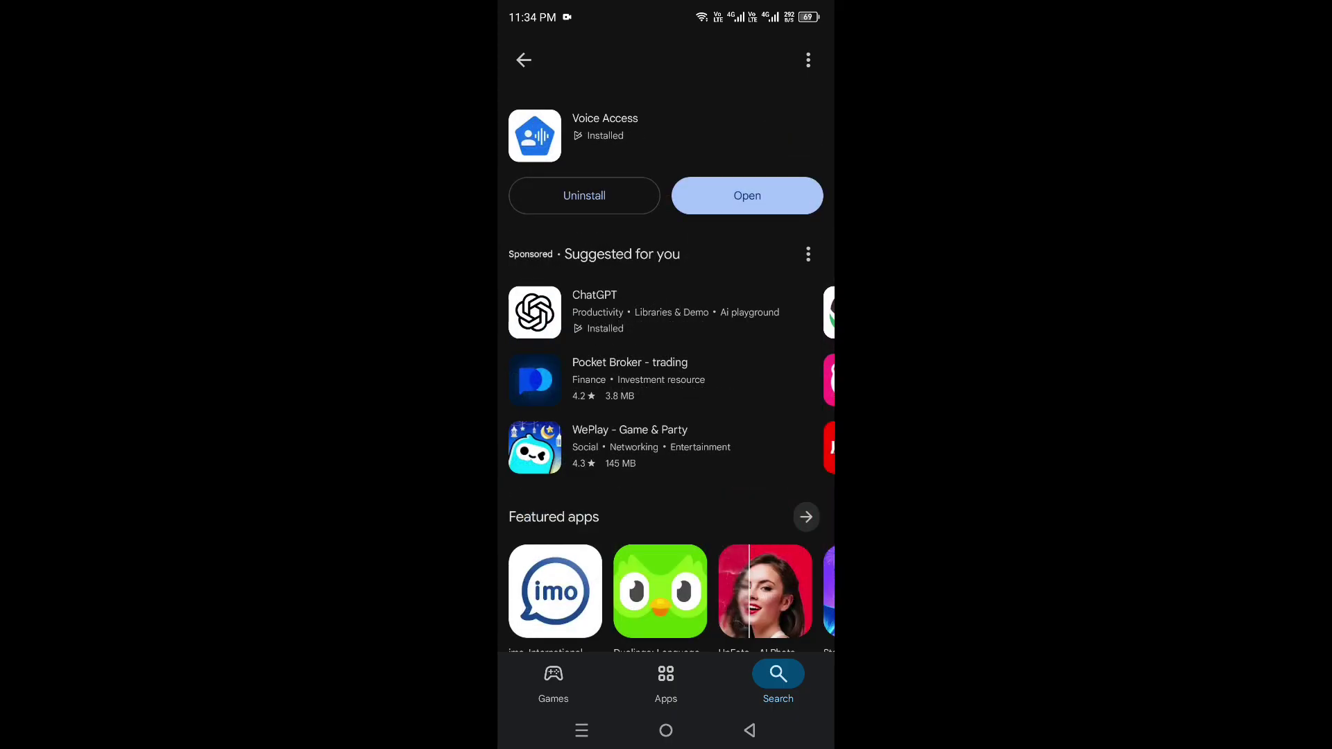
{"action": "left_click", "coordinate": [757, 203]}
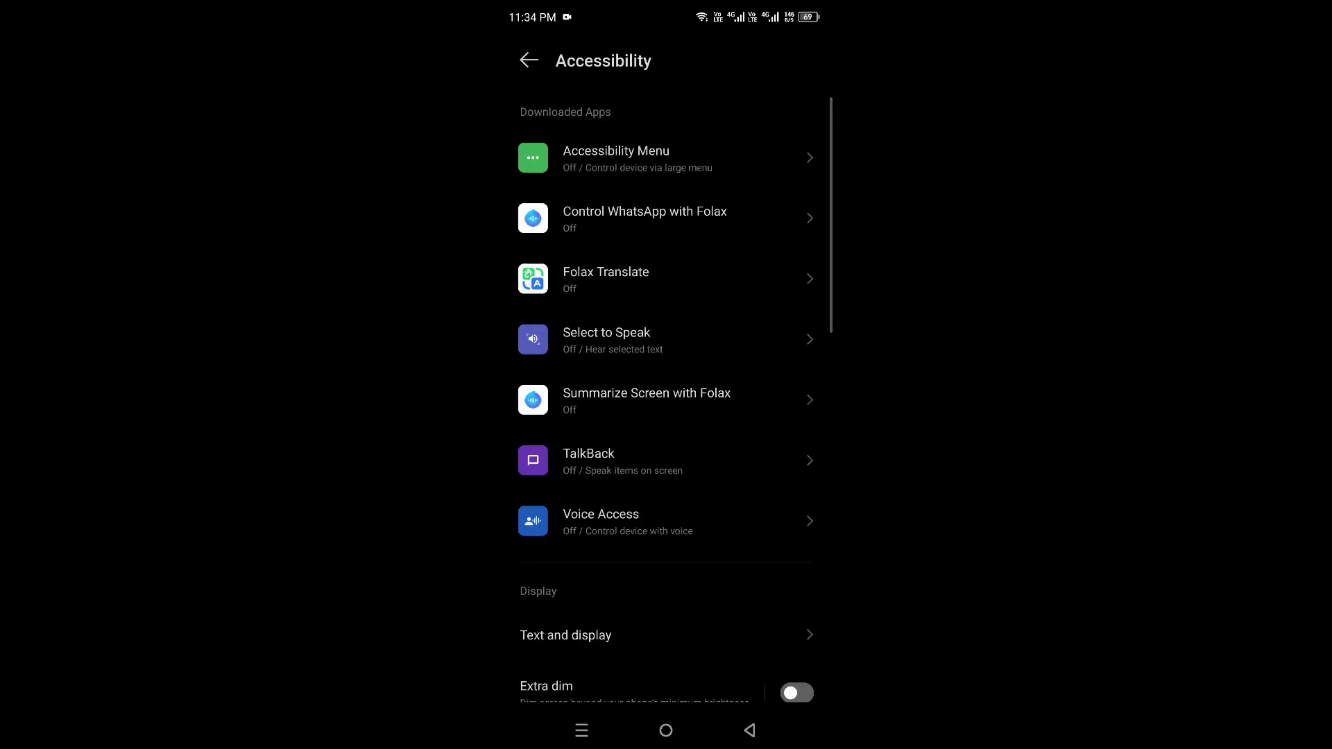
Switch on Use Voice Access and grant it full control of the device
{"action": "left_click", "coordinate": [673, 534]}
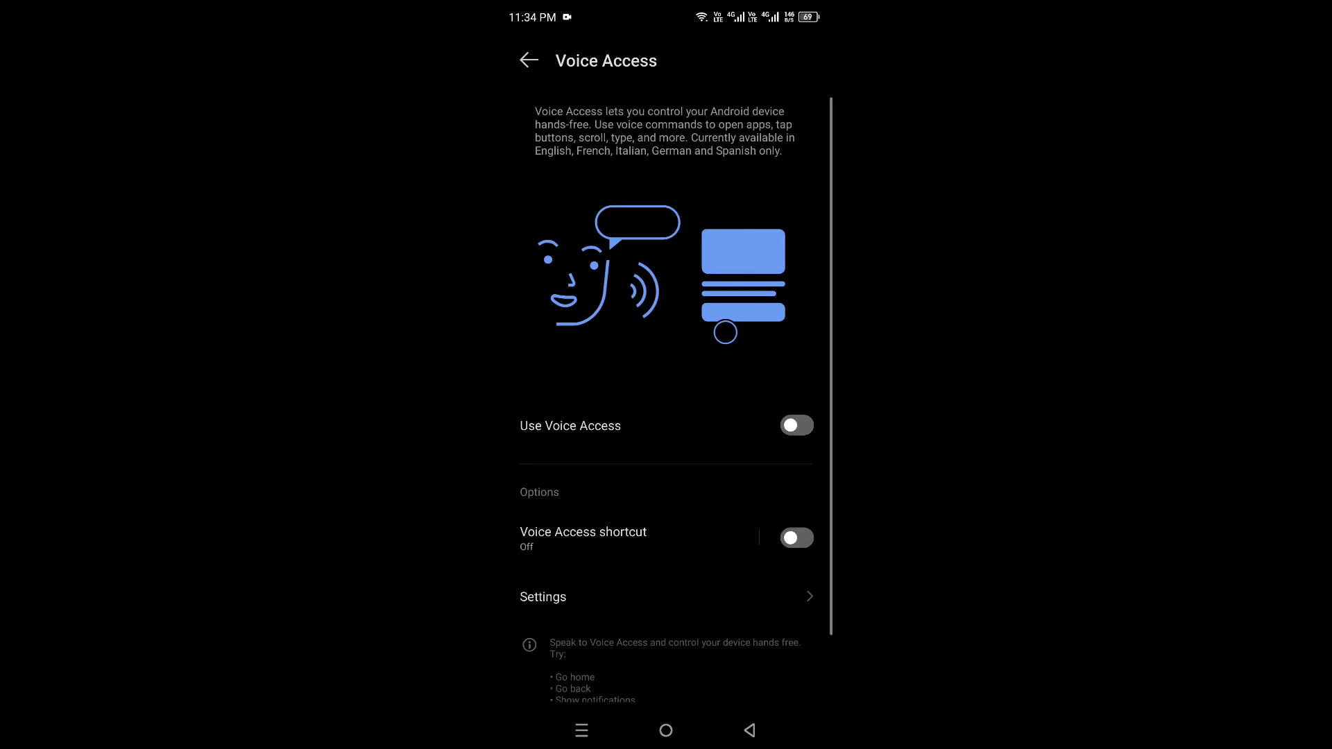
{"action": "left_click", "coordinate": [795, 425]}
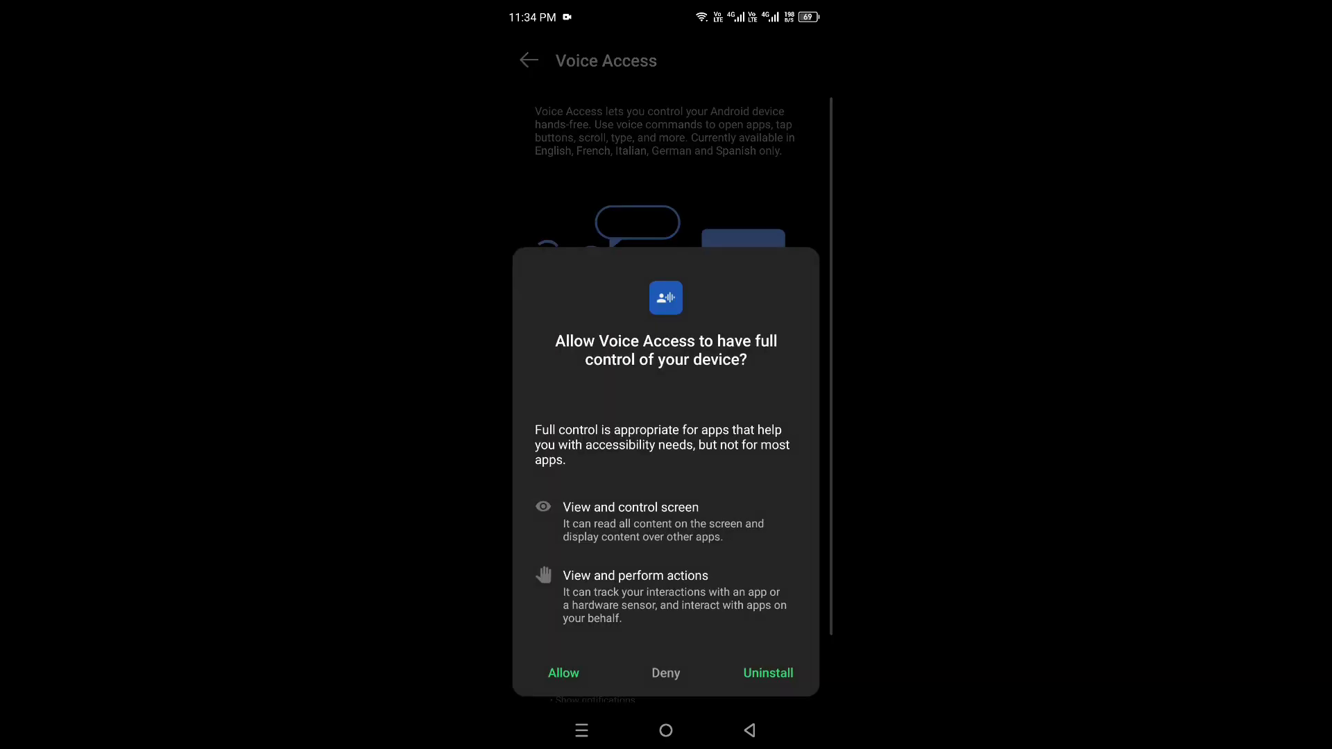
{"action": "left_click", "coordinate": [564, 673]}
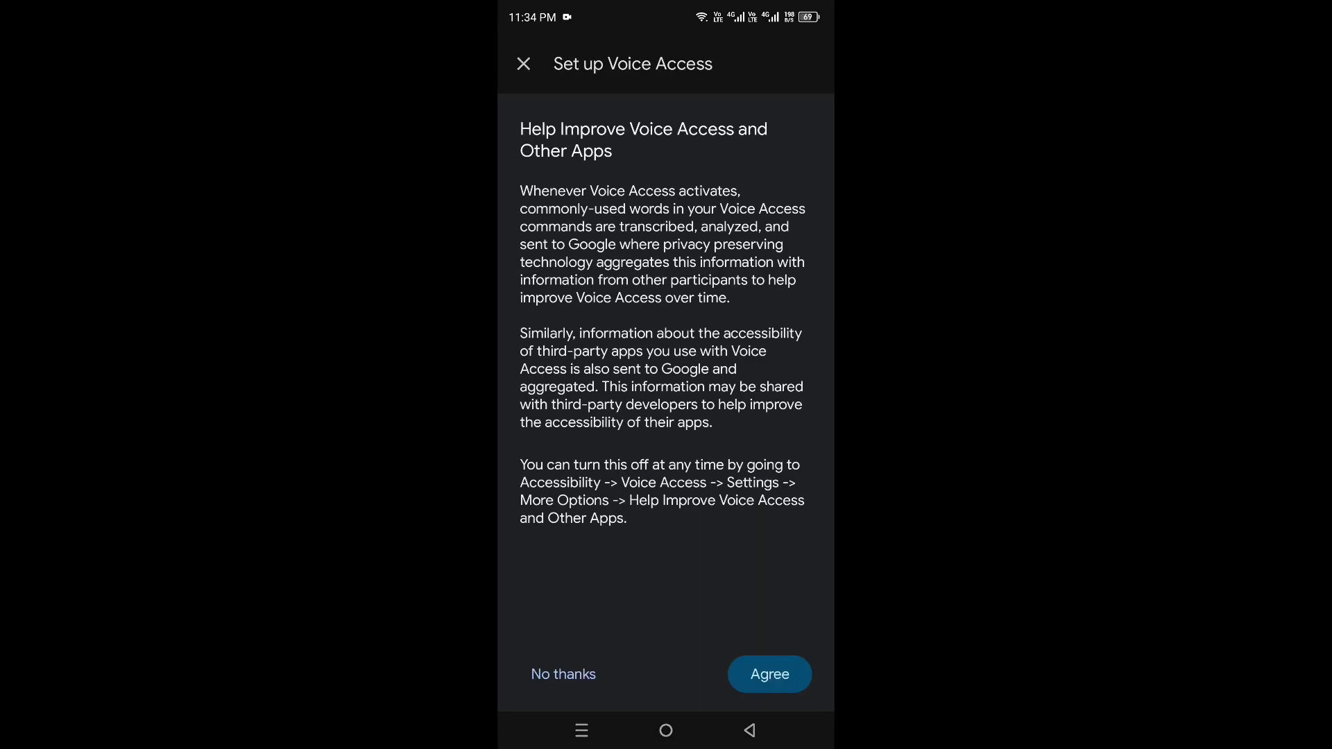
Accept the improvement and notification agreements, allow notifications, and leave the floating listening button off
{"action": "left_click", "coordinate": [777, 672]}
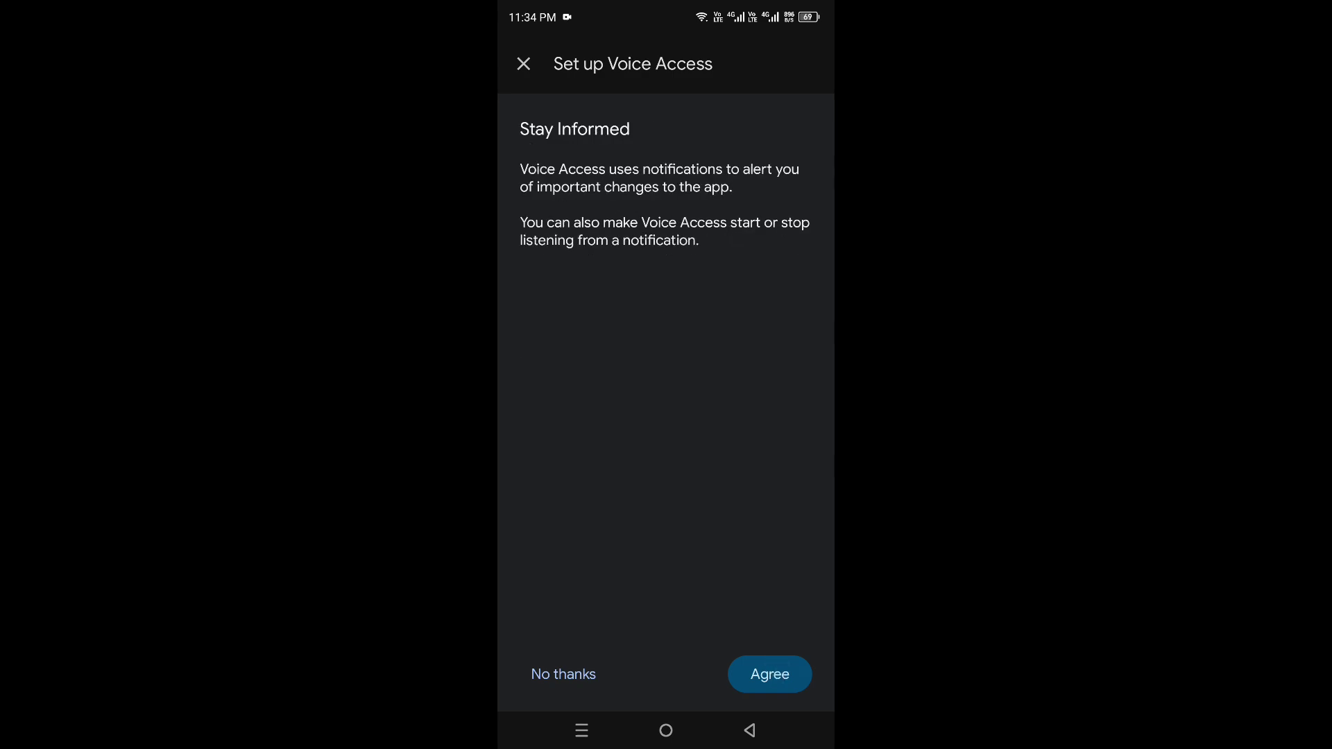
{"action": "left_click", "coordinate": [764, 682]}
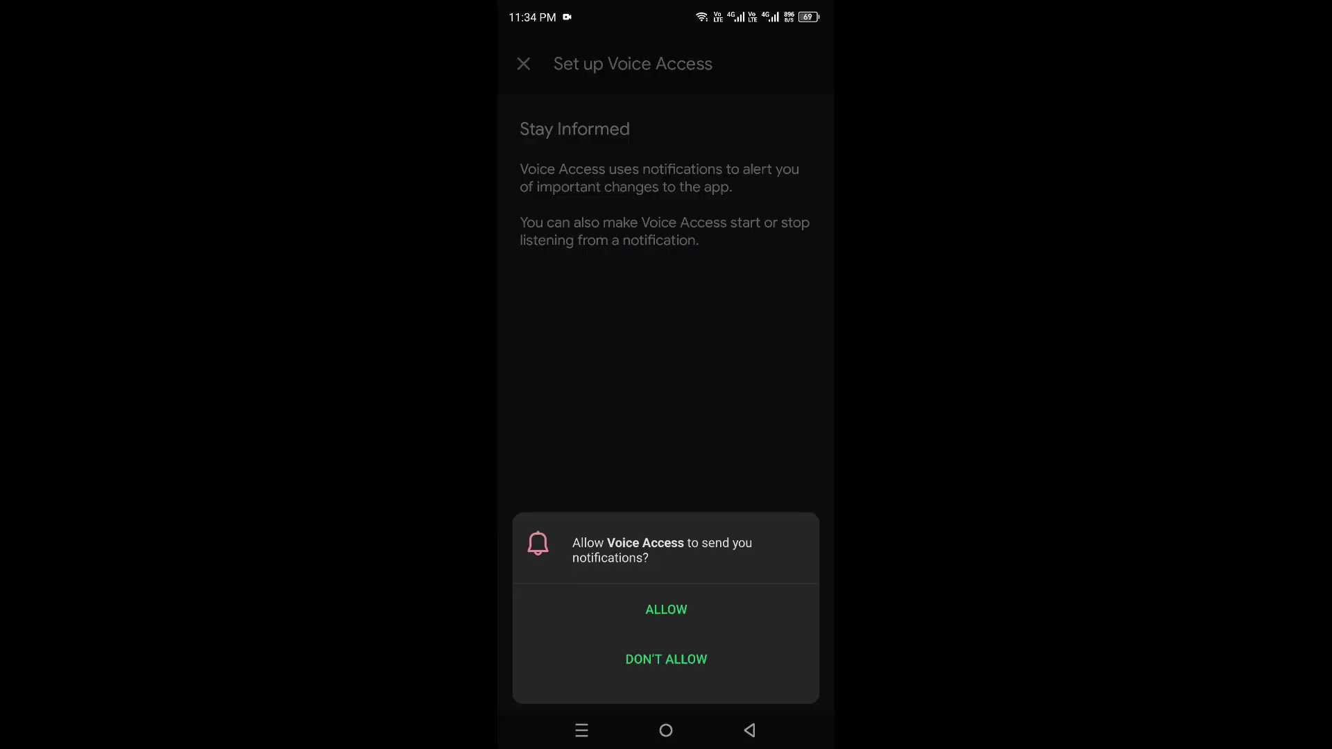
{"action": "left_click", "coordinate": [687, 611]}
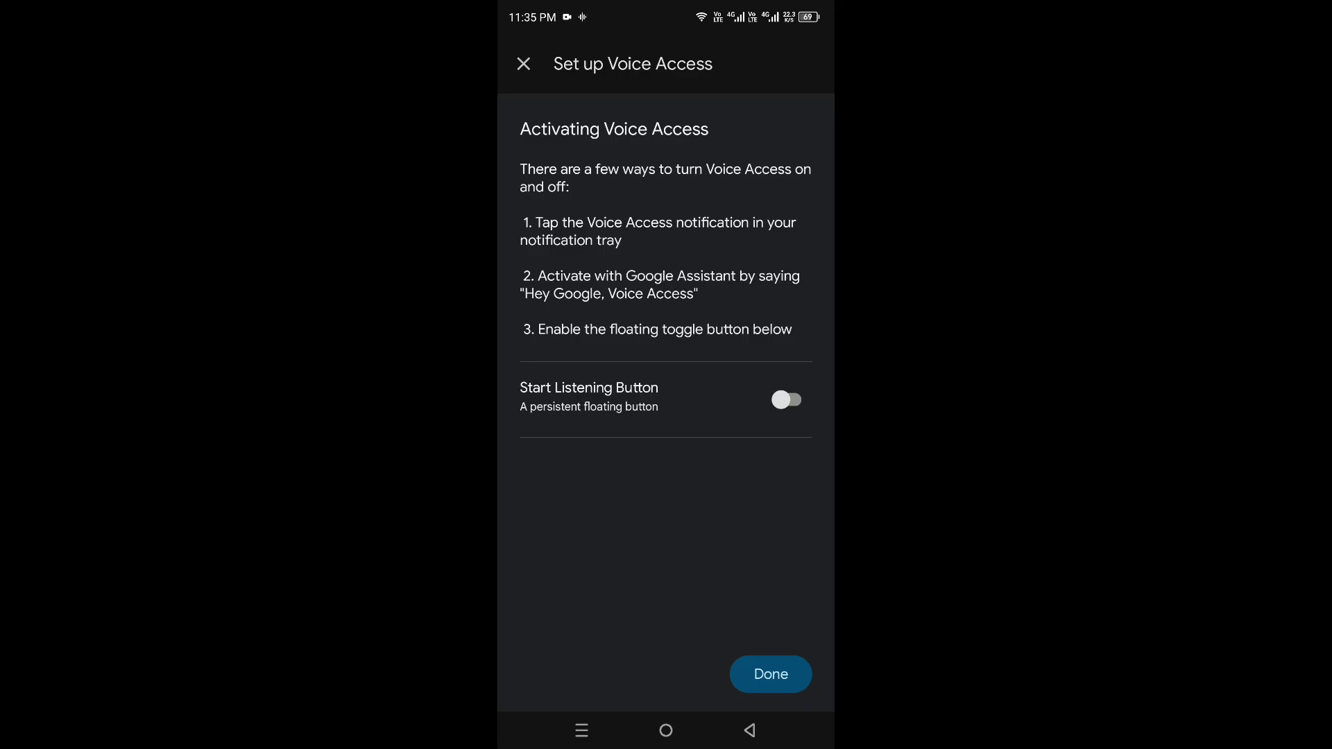
{"action": "left_click", "coordinate": [787, 400]}
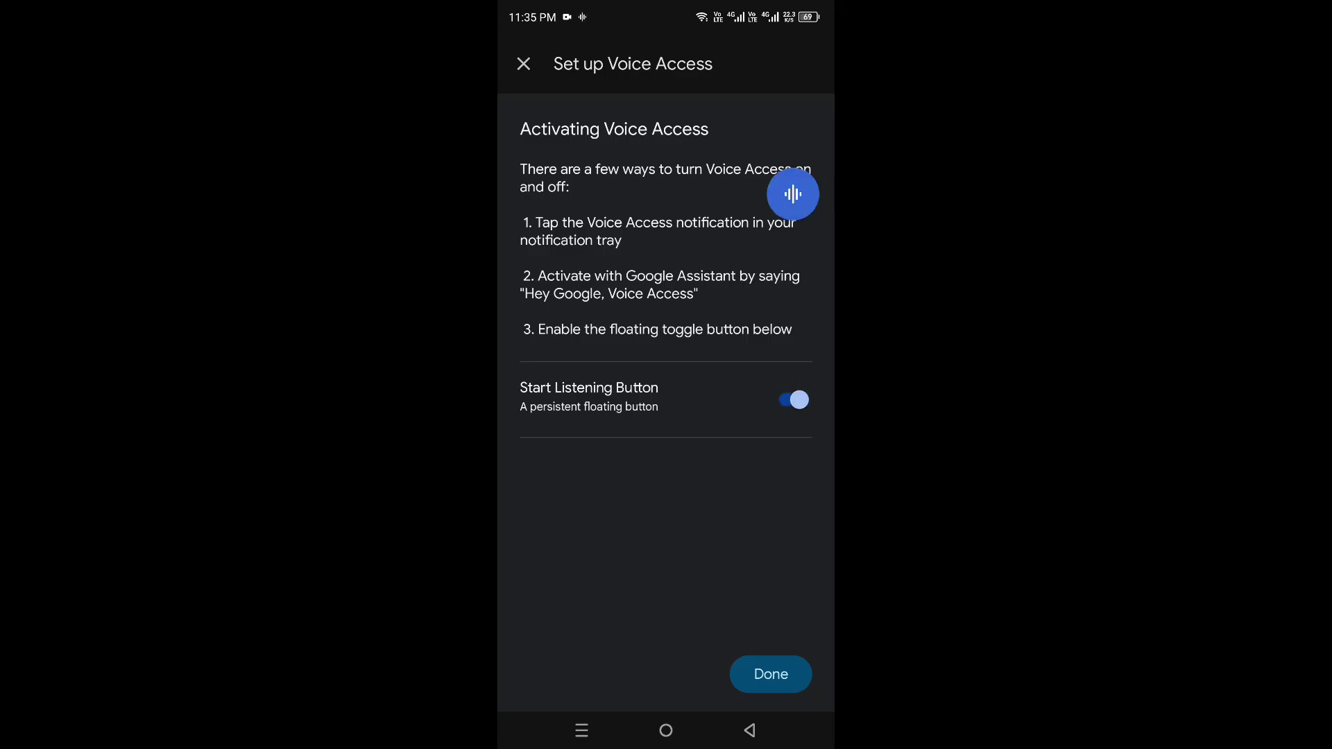
{"action": "left_click", "coordinate": [791, 399]}
Start the tutorial, choose listening whenever the screen is on, and allow microphone access
{"action": "left_click", "coordinate": [770, 674]}
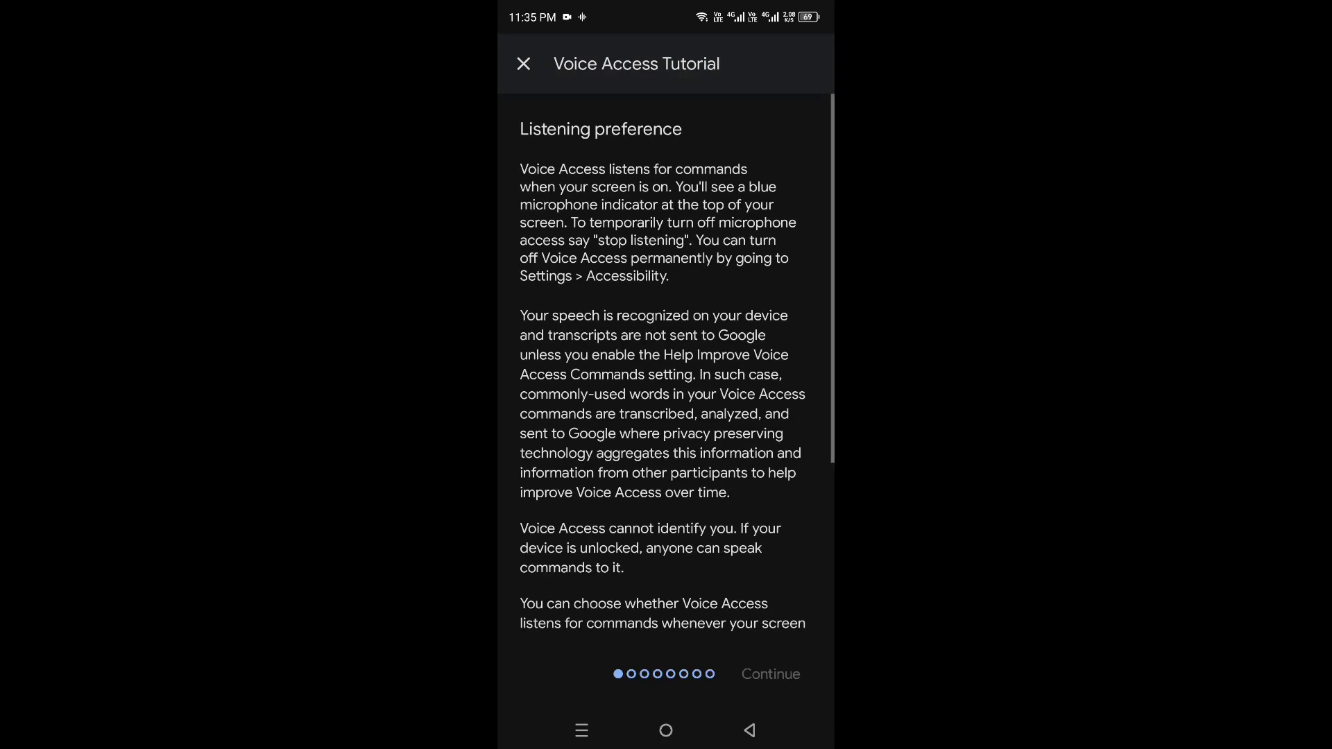
{"action": "scroll", "coordinate": [754, 348], "scroll_direction": "down", "scroll_amount": 5}
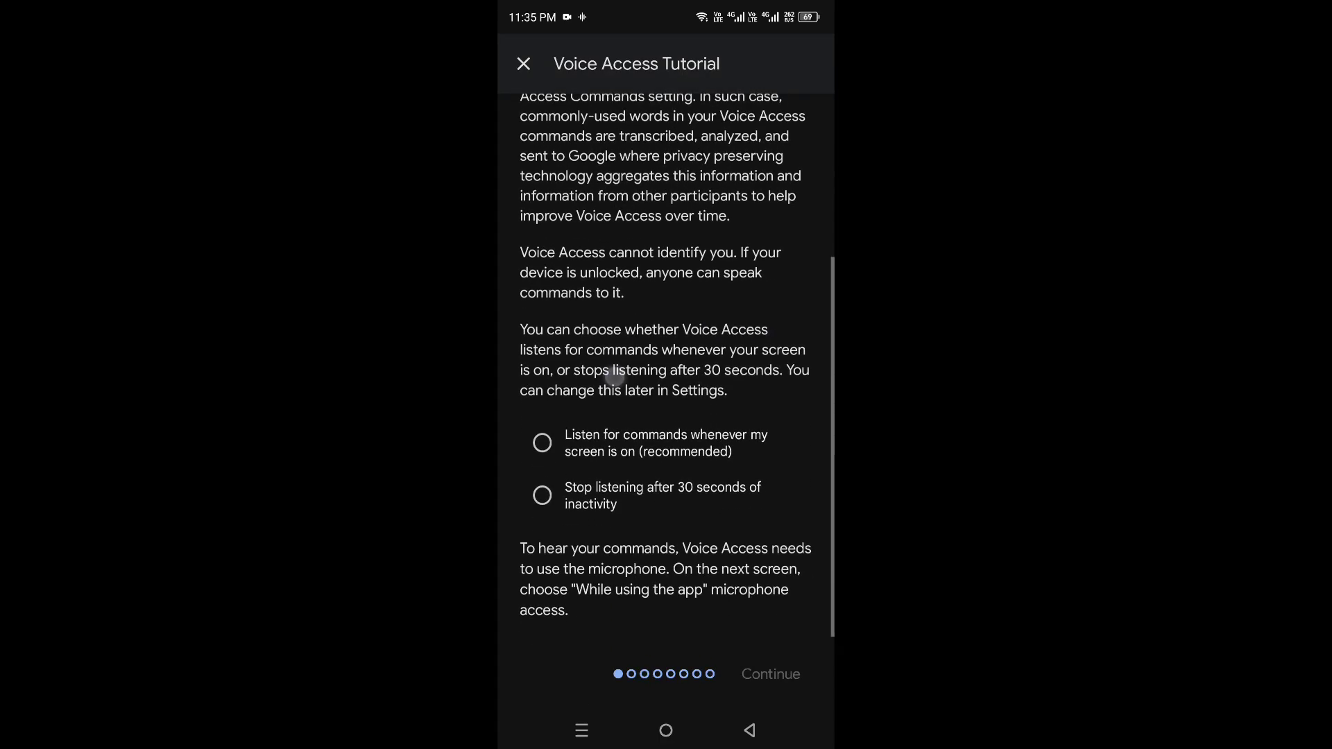
{"action": "scroll", "coordinate": [610, 372], "scroll_direction": "up", "scroll_amount": 2}
{"action": "scroll", "coordinate": [708, 327], "scroll_direction": "down", "scroll_amount": 2}
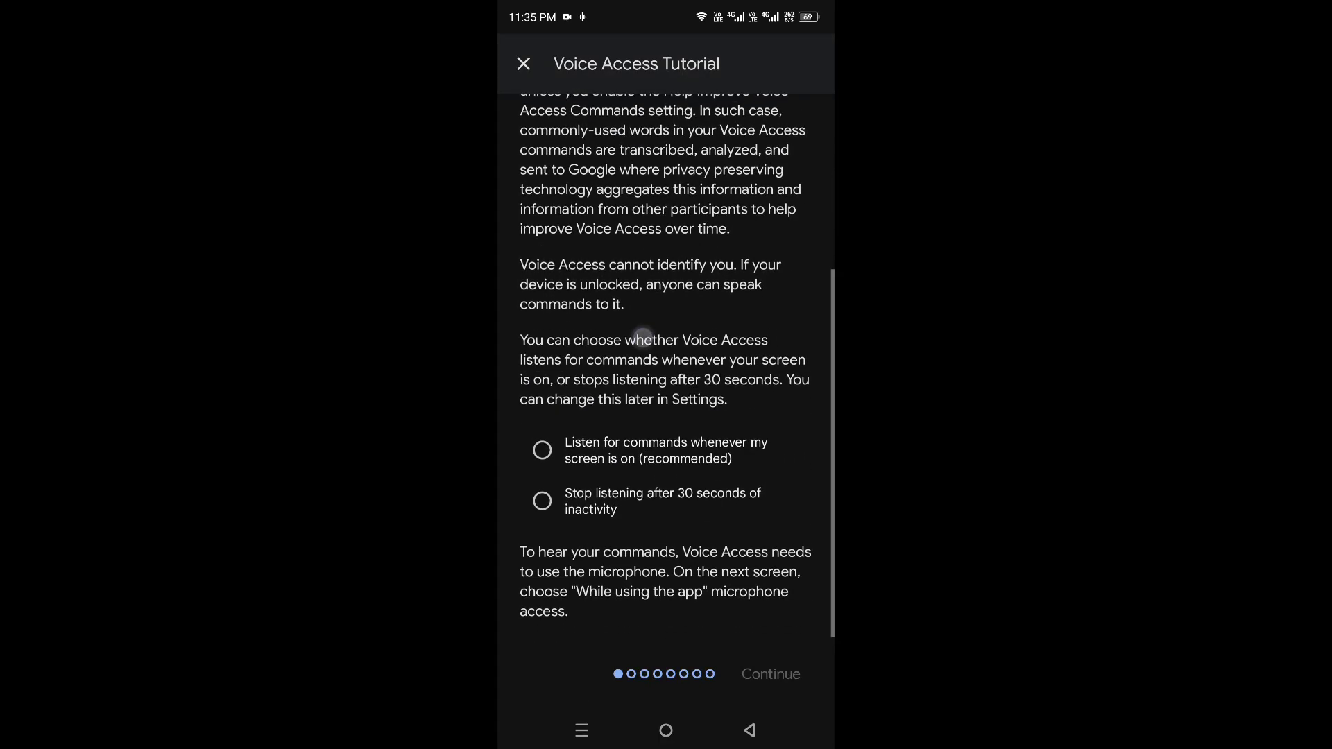
{"action": "scroll", "coordinate": [666, 346], "scroll_direction": "up", "scroll_amount": 2}
{"action": "scroll", "coordinate": [640, 394], "scroll_direction": "up", "scroll_amount": 2}
{"action": "scroll", "coordinate": [645, 441], "scroll_direction": "up", "scroll_amount": 2}
{"action": "scroll", "coordinate": [730, 448], "scroll_direction": "down", "scroll_amount": 5}
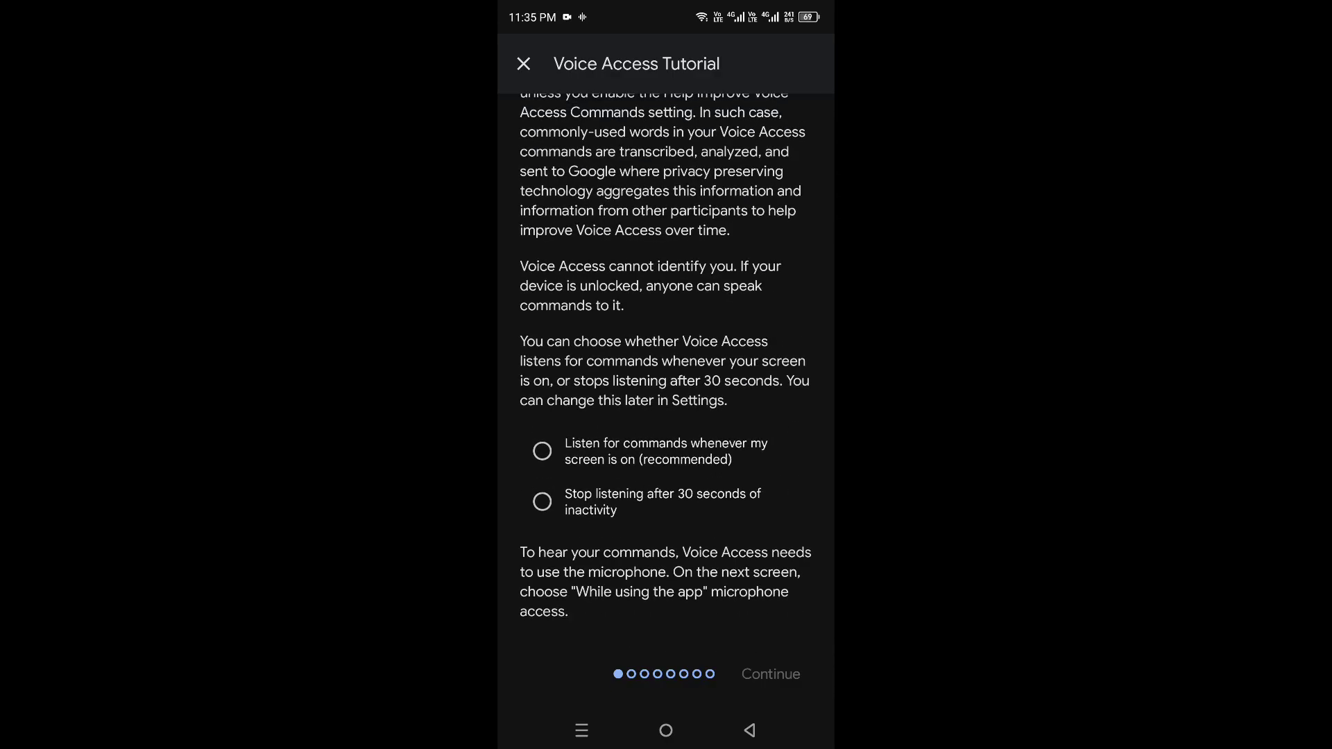
{"action": "left_click", "coordinate": [574, 444]}
{"action": "left_click", "coordinate": [767, 667]}
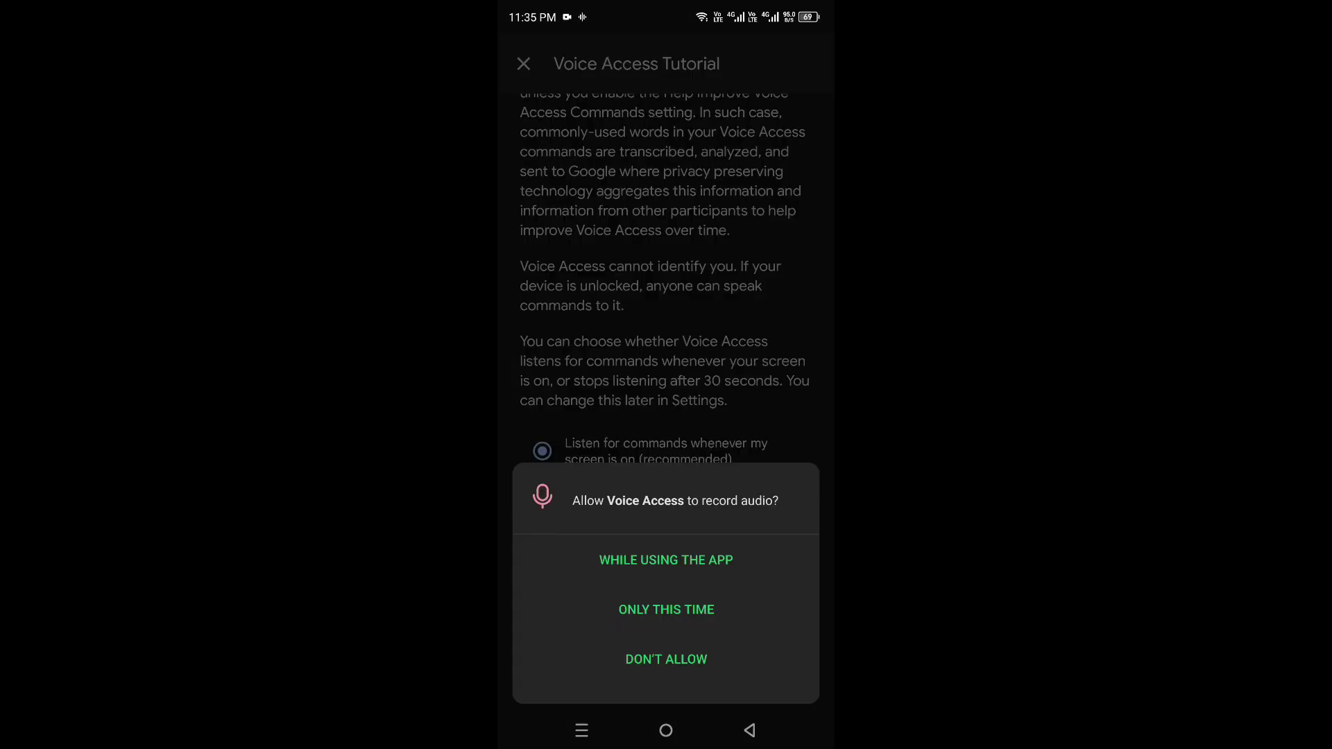
{"action": "left_click", "coordinate": [694, 559]}
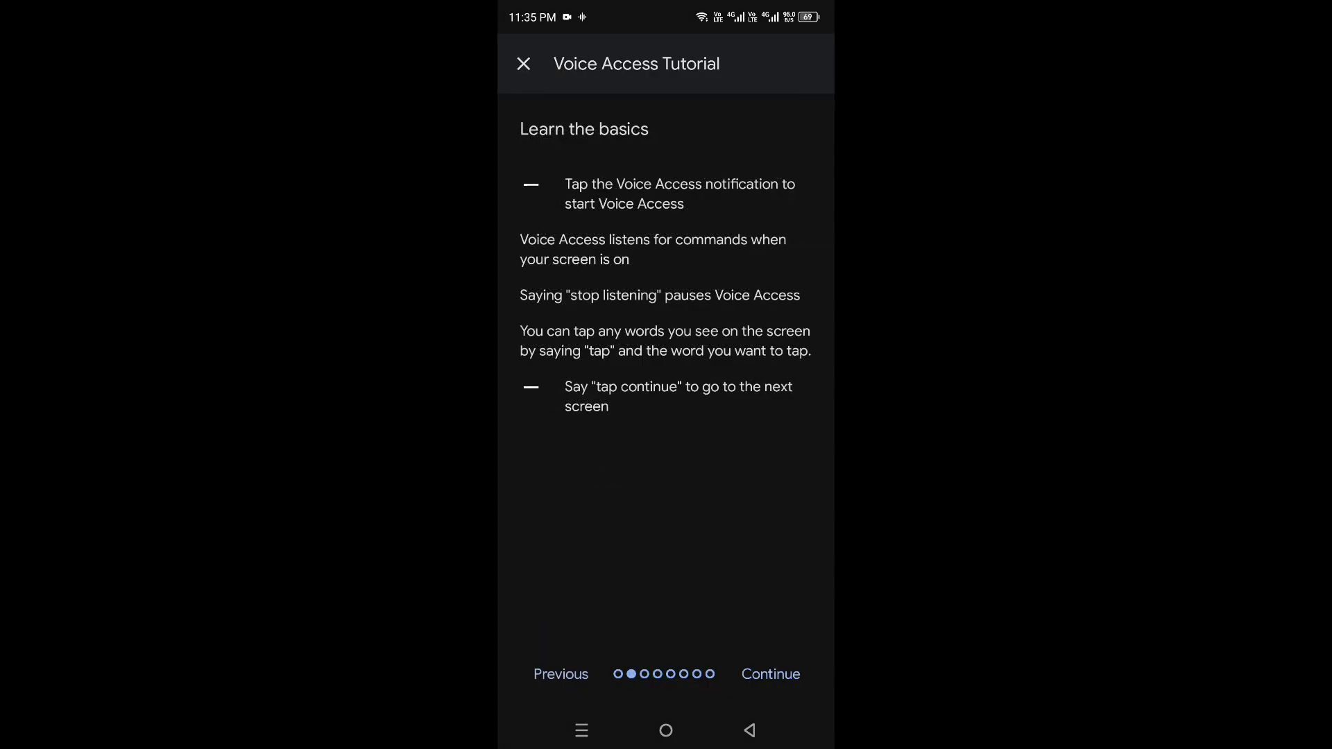
Advance the tutorial through icon names and allow Voice Access to make and manage phone calls
{"action": "left_click", "coordinate": [790, 675]}
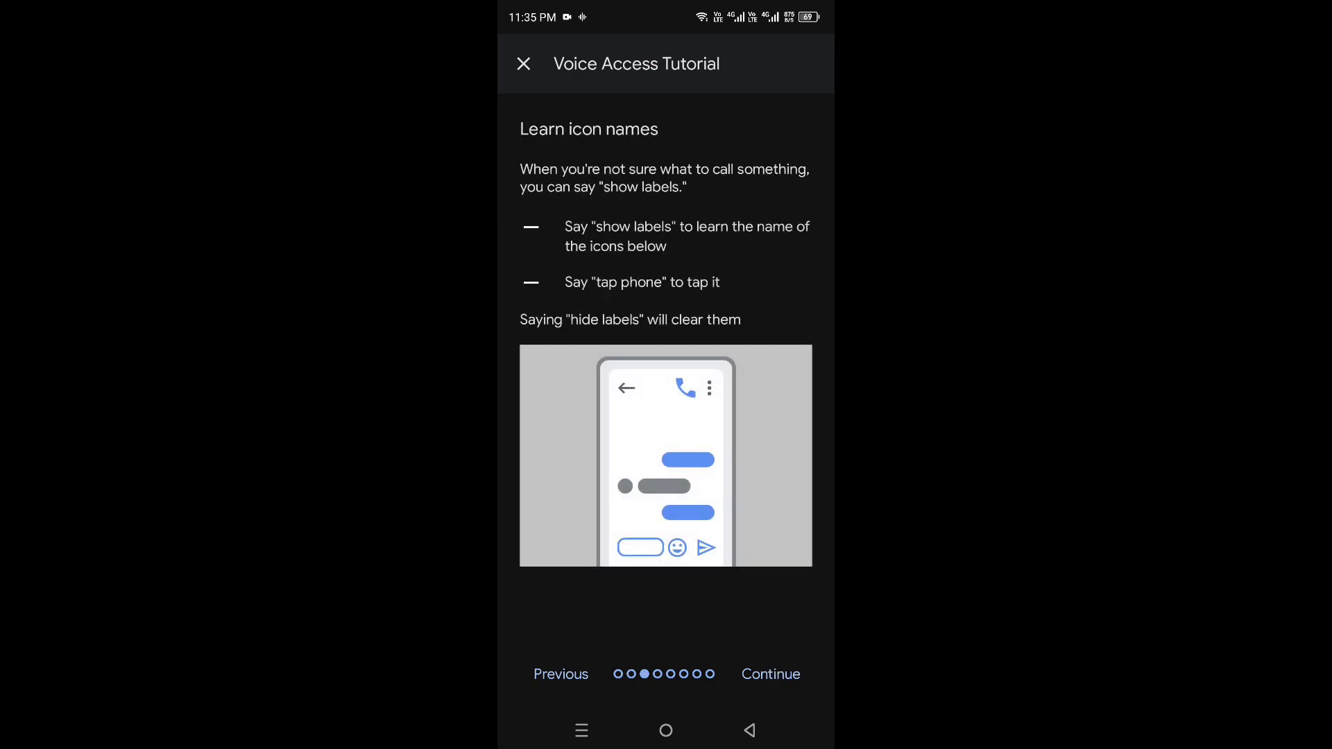
{"action": "left_click", "coordinate": [770, 674]}
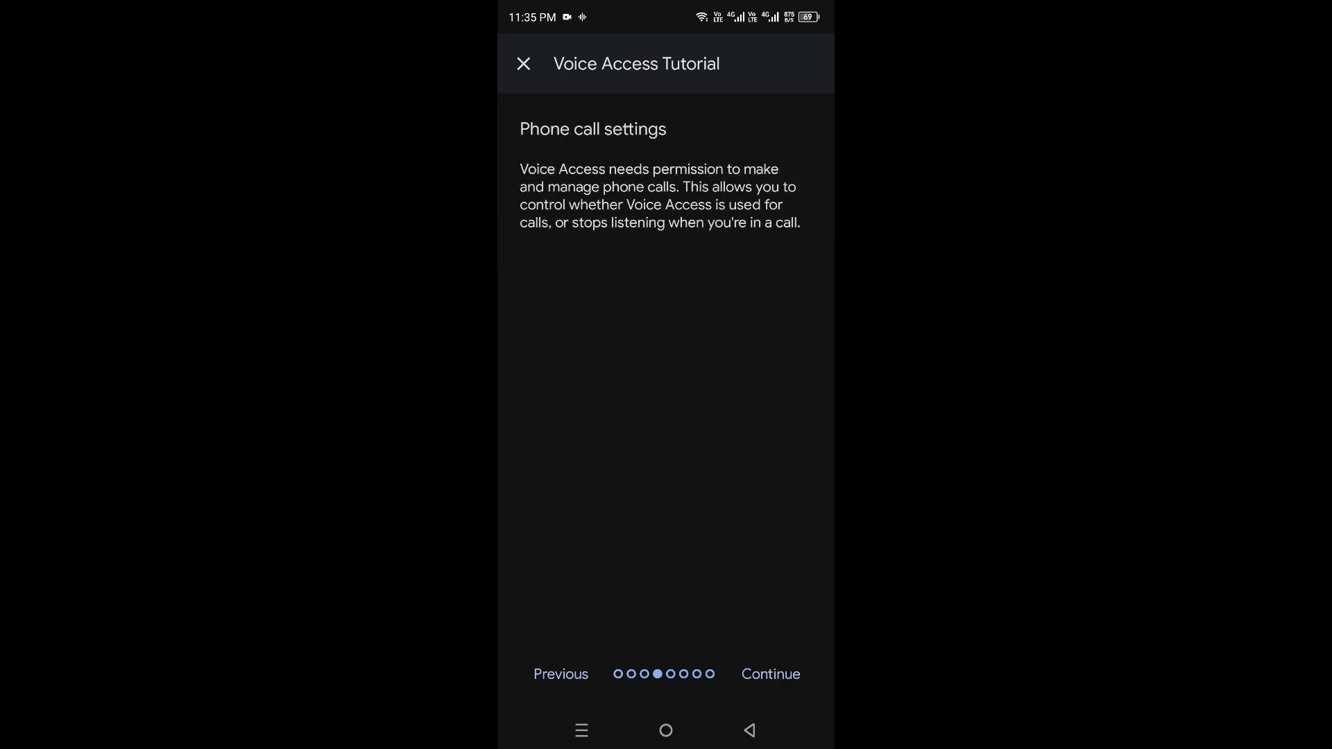
{"action": "left_click", "coordinate": [770, 673]}
{"action": "left_click", "coordinate": [666, 609]}
{"action": "left_click", "coordinate": [770, 674]}
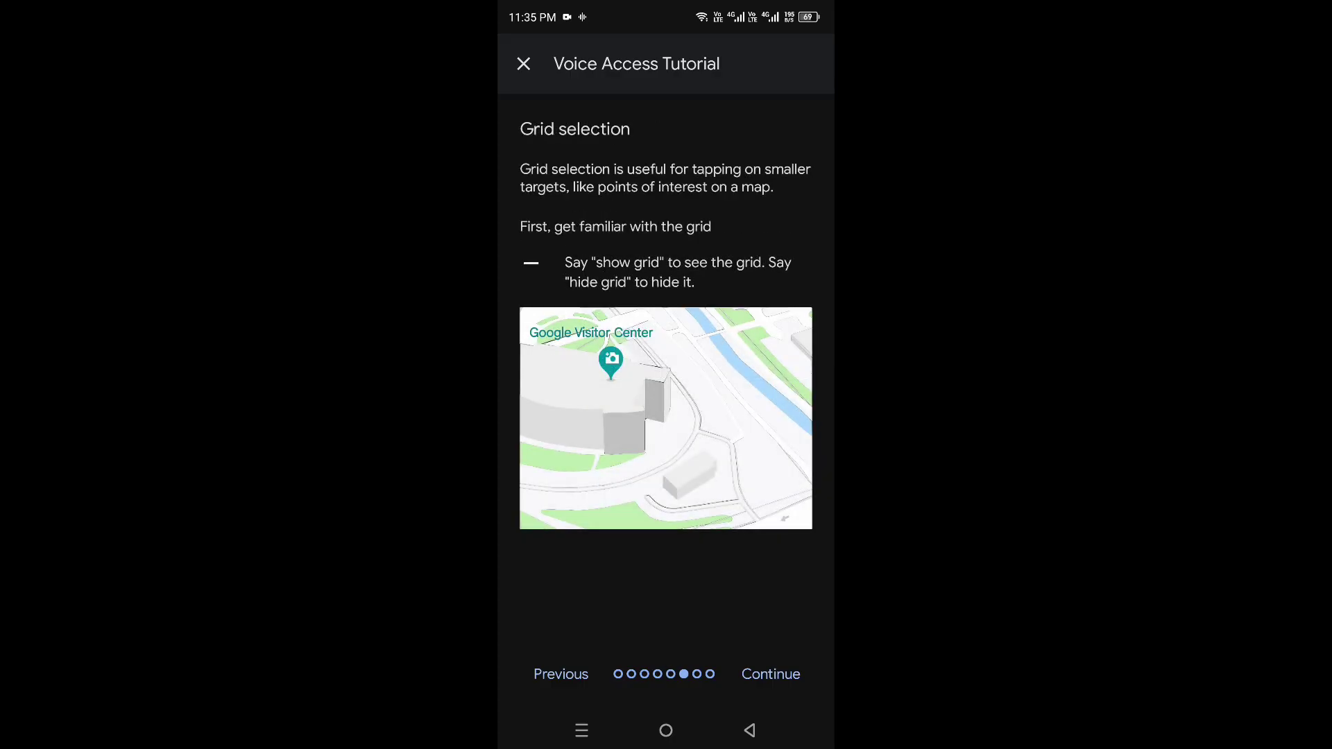
{"action": "left_click", "coordinate": [564, 672]}
{"action": "left_click", "coordinate": [567, 667]}
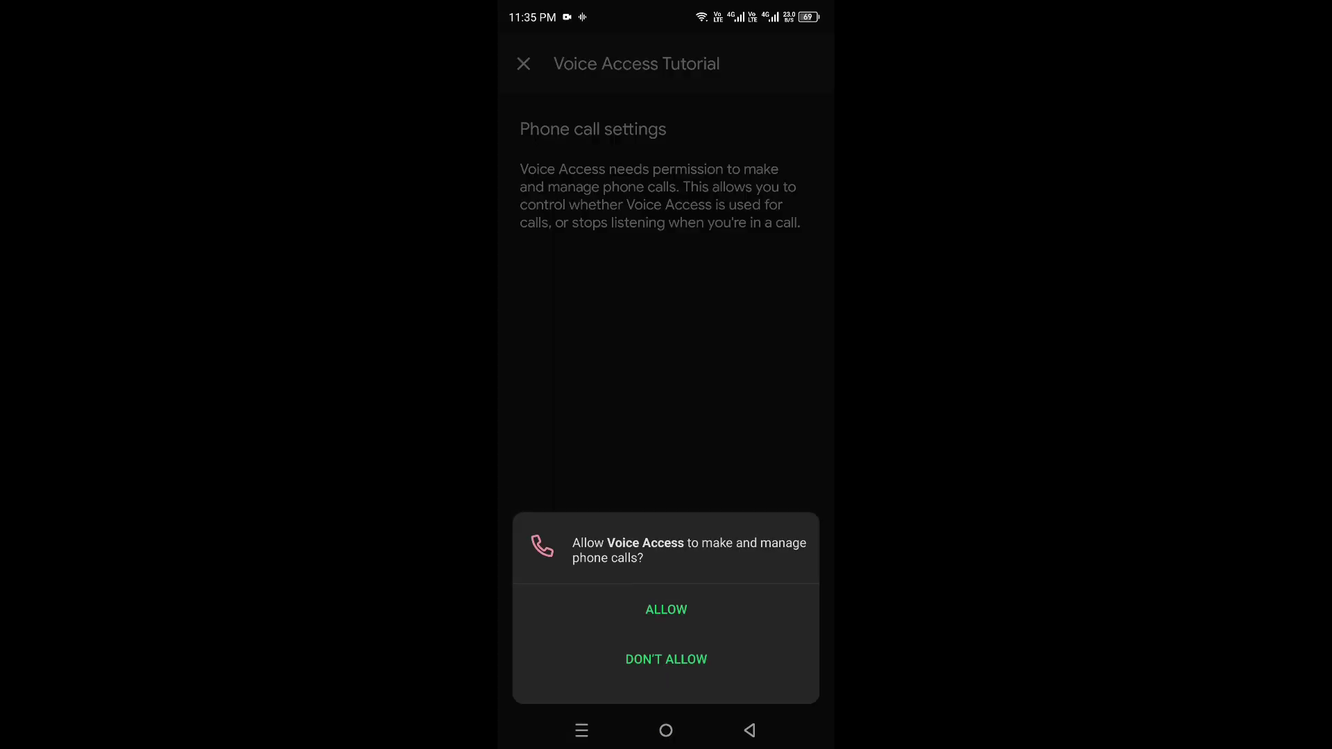
{"action": "left_click", "coordinate": [684, 605]}
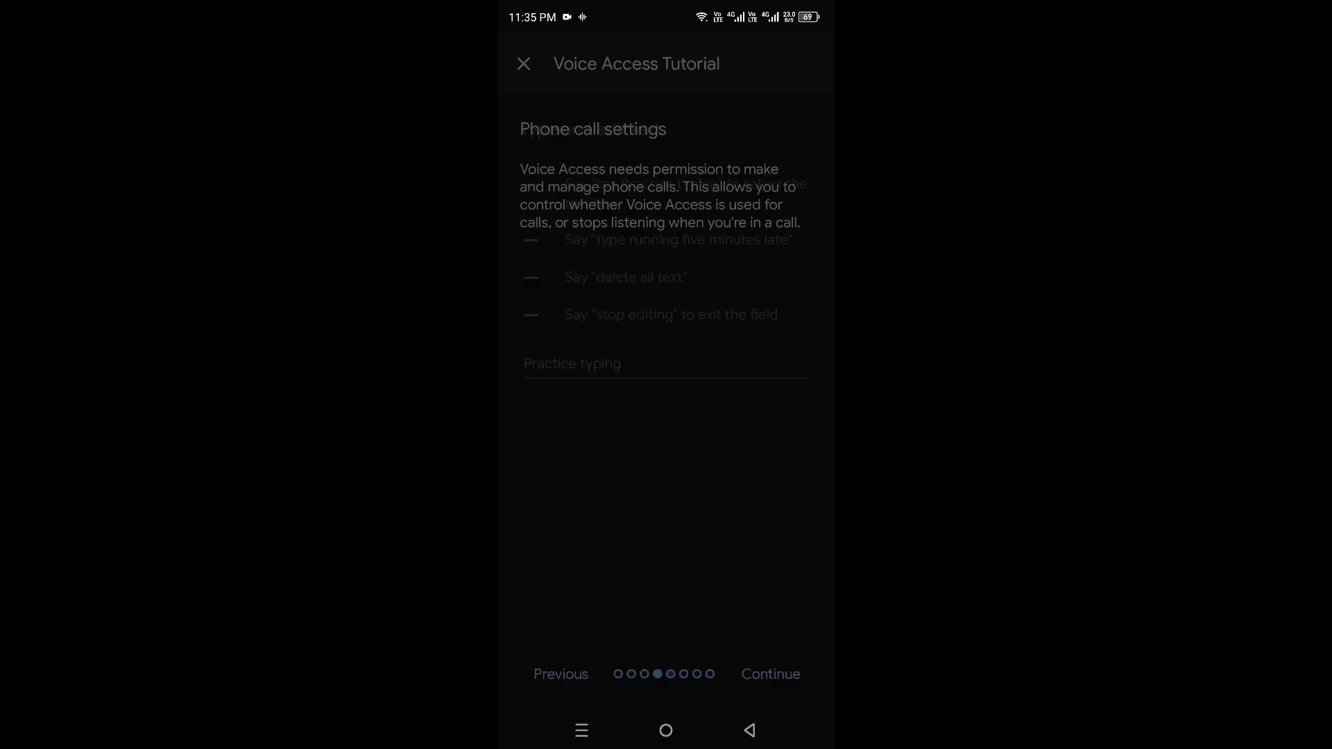
Step through the grid selection and Help pages and finish the tutorial
{"action": "left_click", "coordinate": [768, 671]}
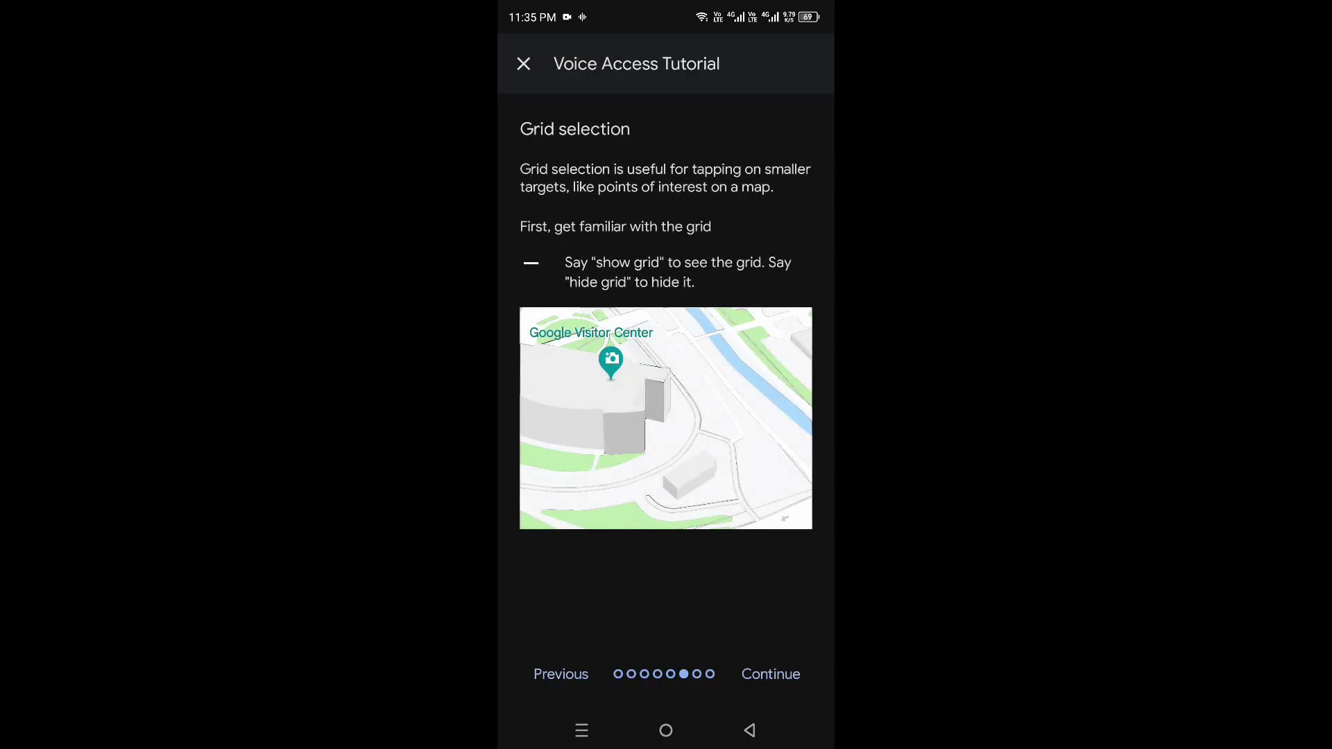
{"action": "left_click", "coordinate": [772, 671]}
{"action": "left_click", "coordinate": [792, 678]}
{"action": "left_click", "coordinate": [781, 667]}
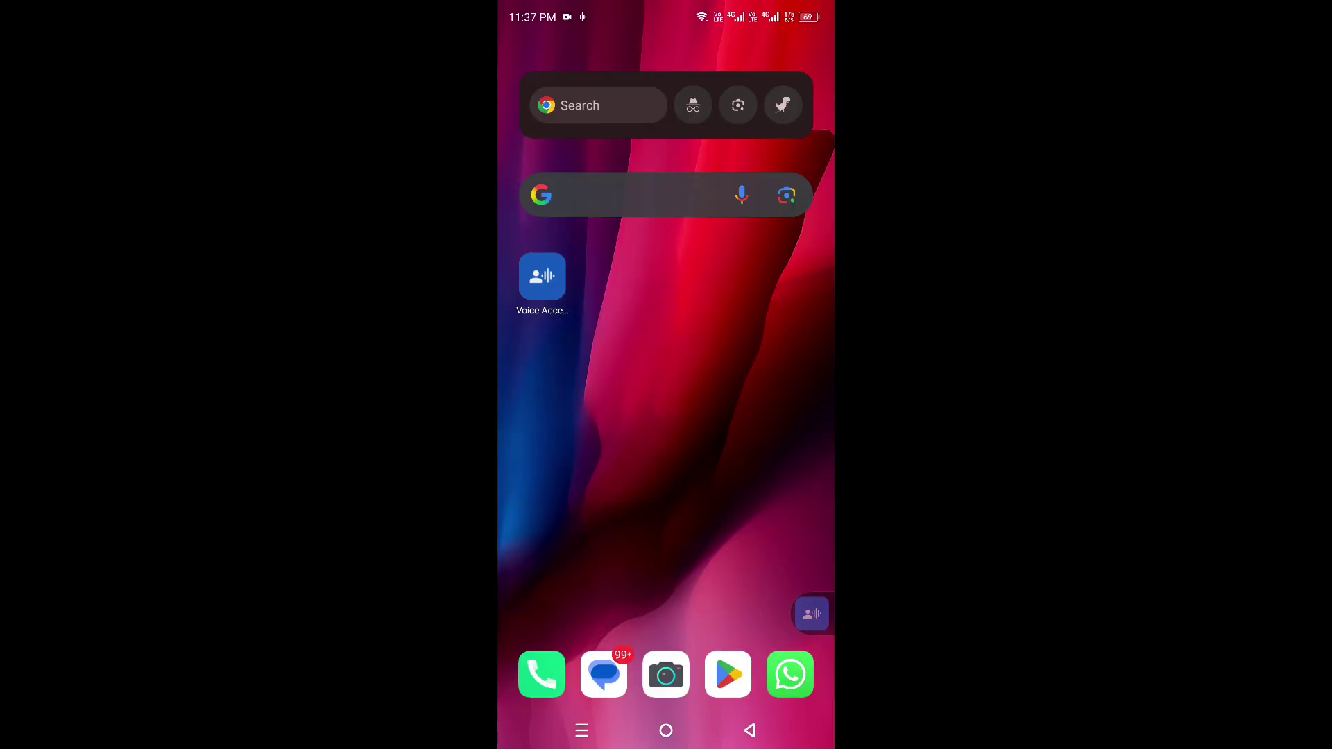
Turn on Display over other apps for Voice Access from its App info
{"action": "left_click", "coordinate": [542, 277]}
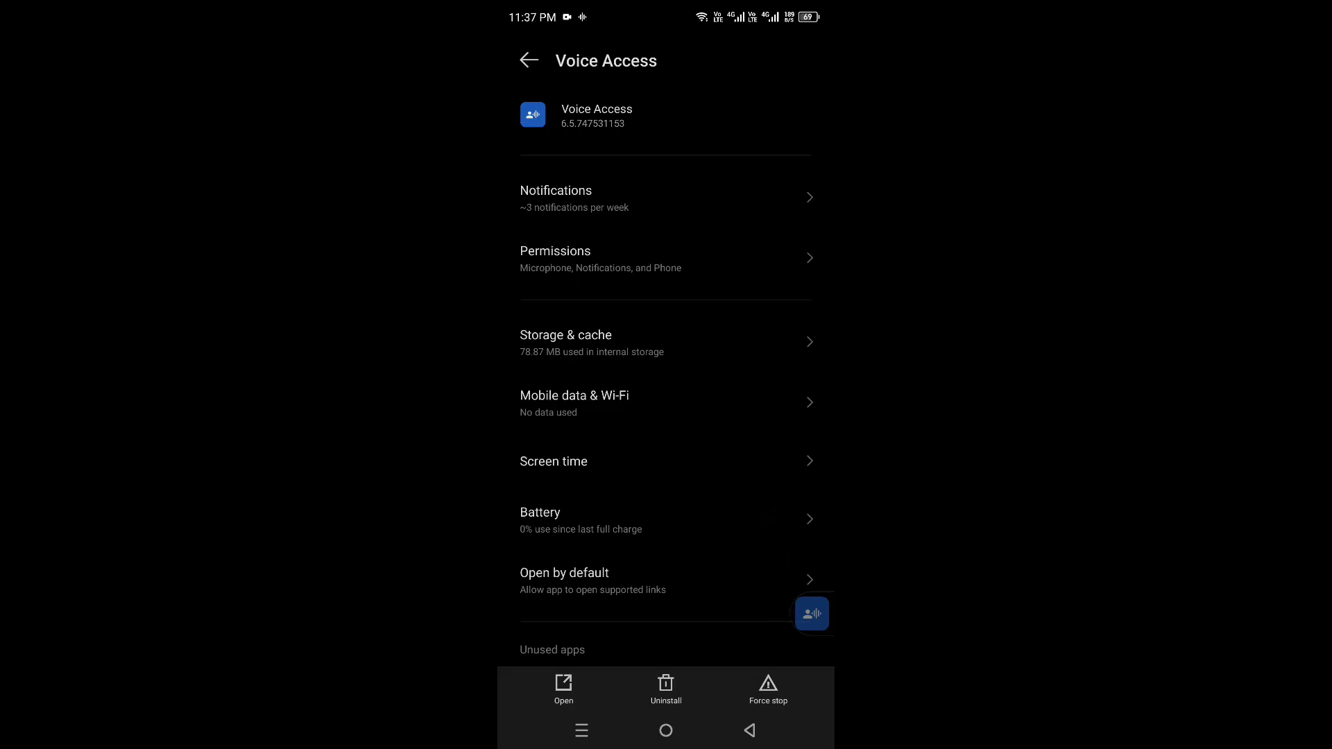
{"action": "scroll", "coordinate": [525, 277], "scroll_direction": "down", "scroll_amount": 3}
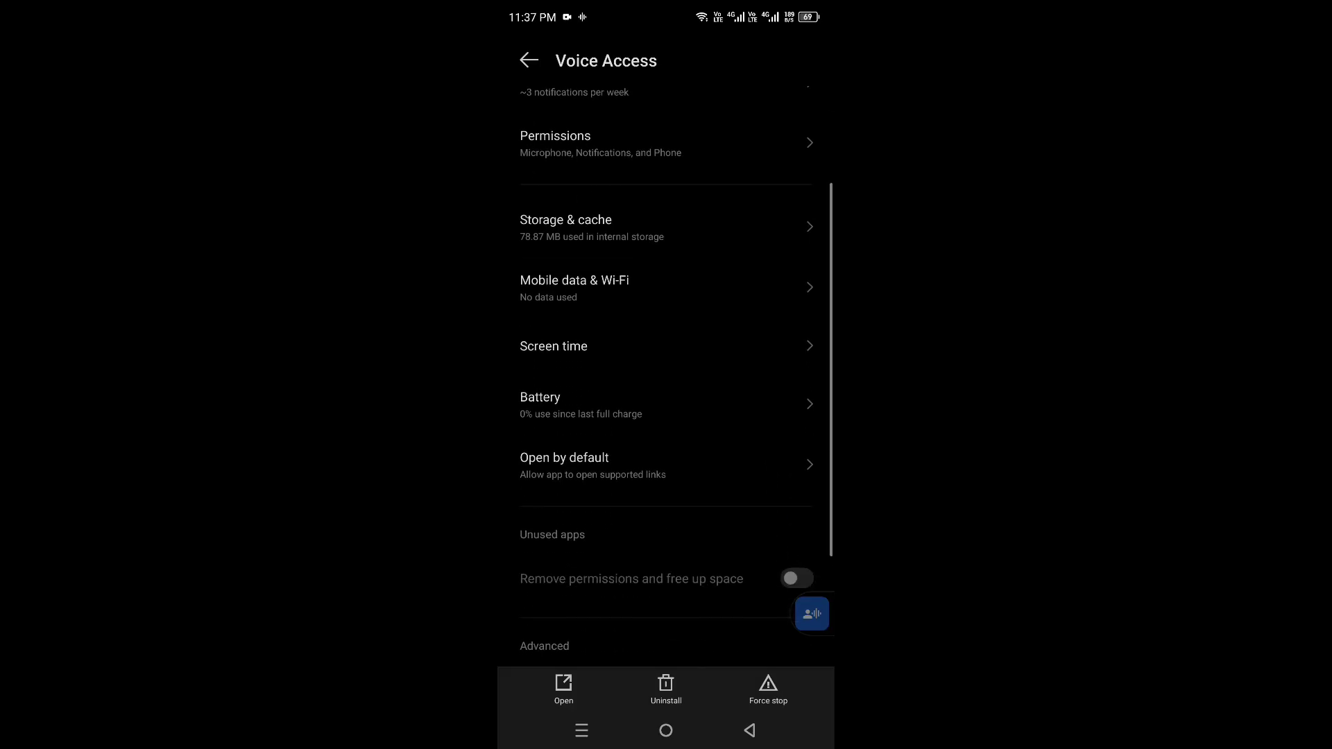
{"action": "scroll", "coordinate": [553, 363], "scroll_direction": "down", "scroll_amount": 2}
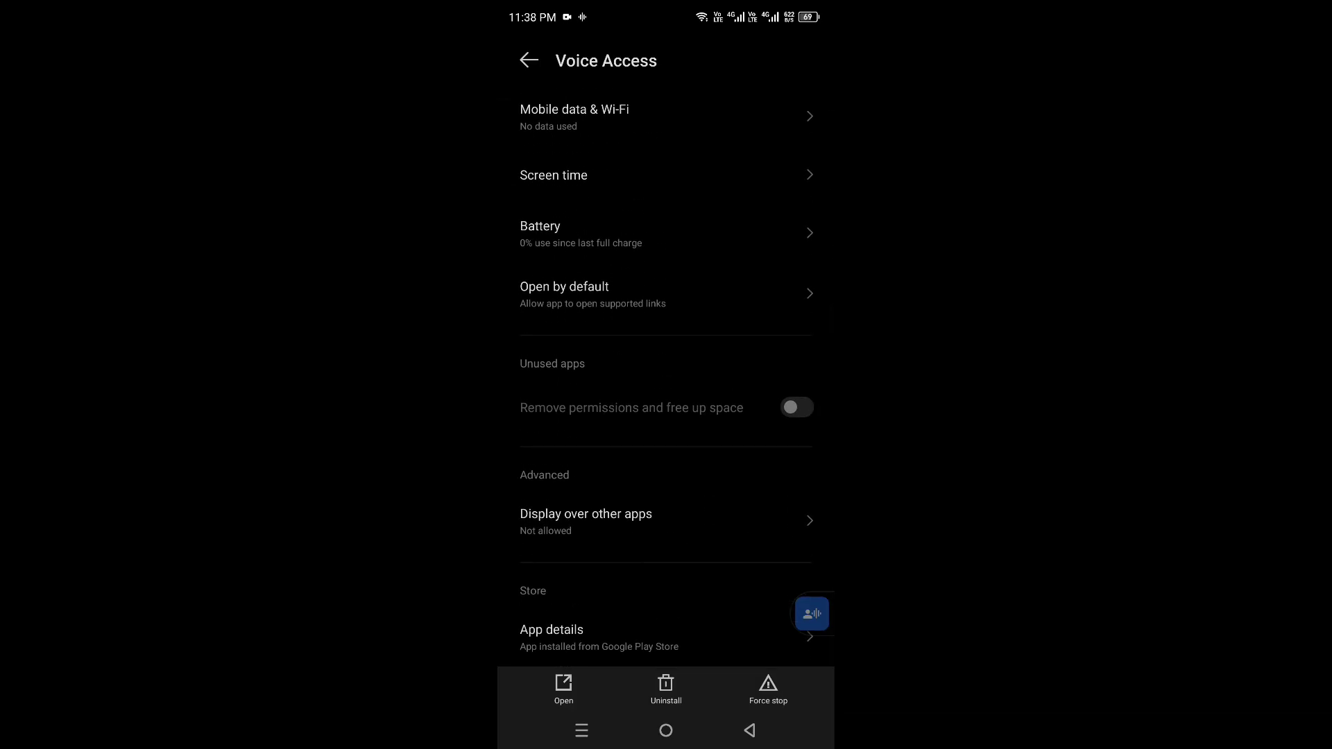
{"action": "left_click", "coordinate": [566, 515]}
{"action": "left_click", "coordinate": [789, 183]}
{"action": "left_click", "coordinate": [528, 60]}
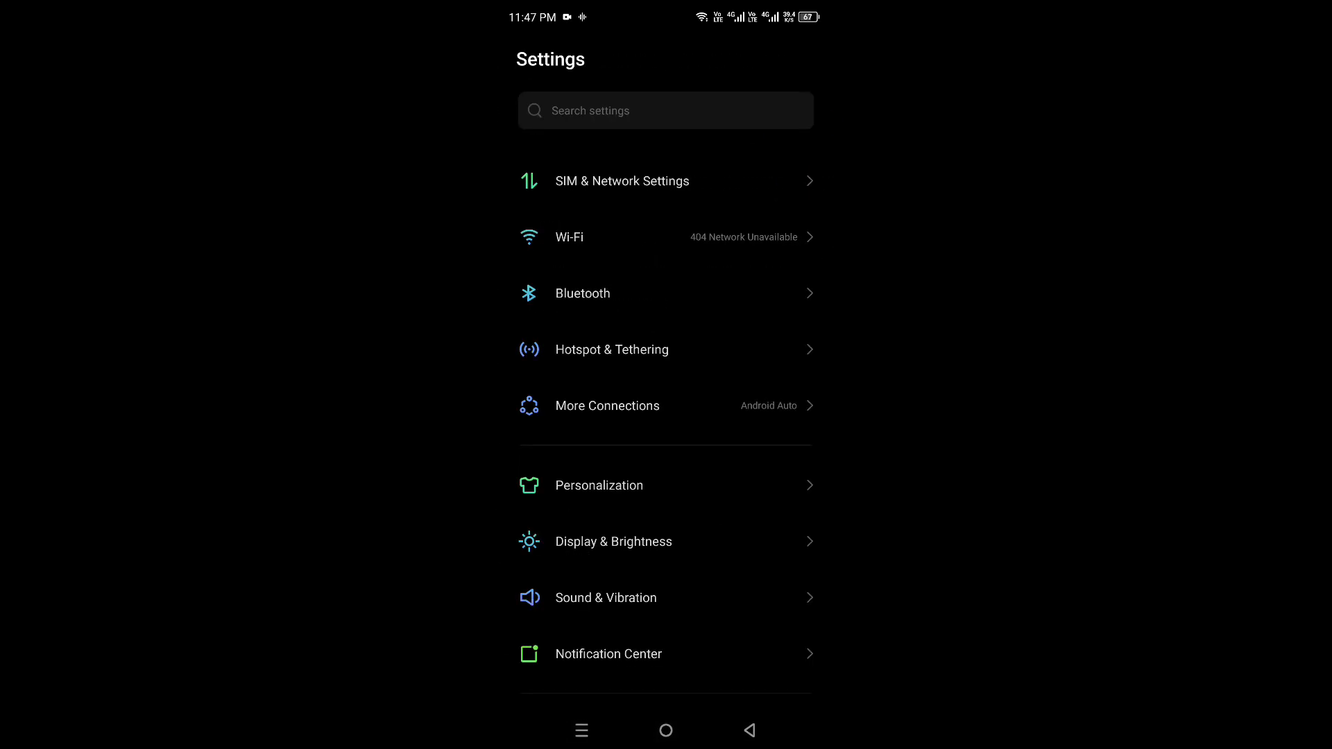
Search settings for 'Hey Google' and begin its setup
{"action": "left_click", "coordinate": [617, 111]}
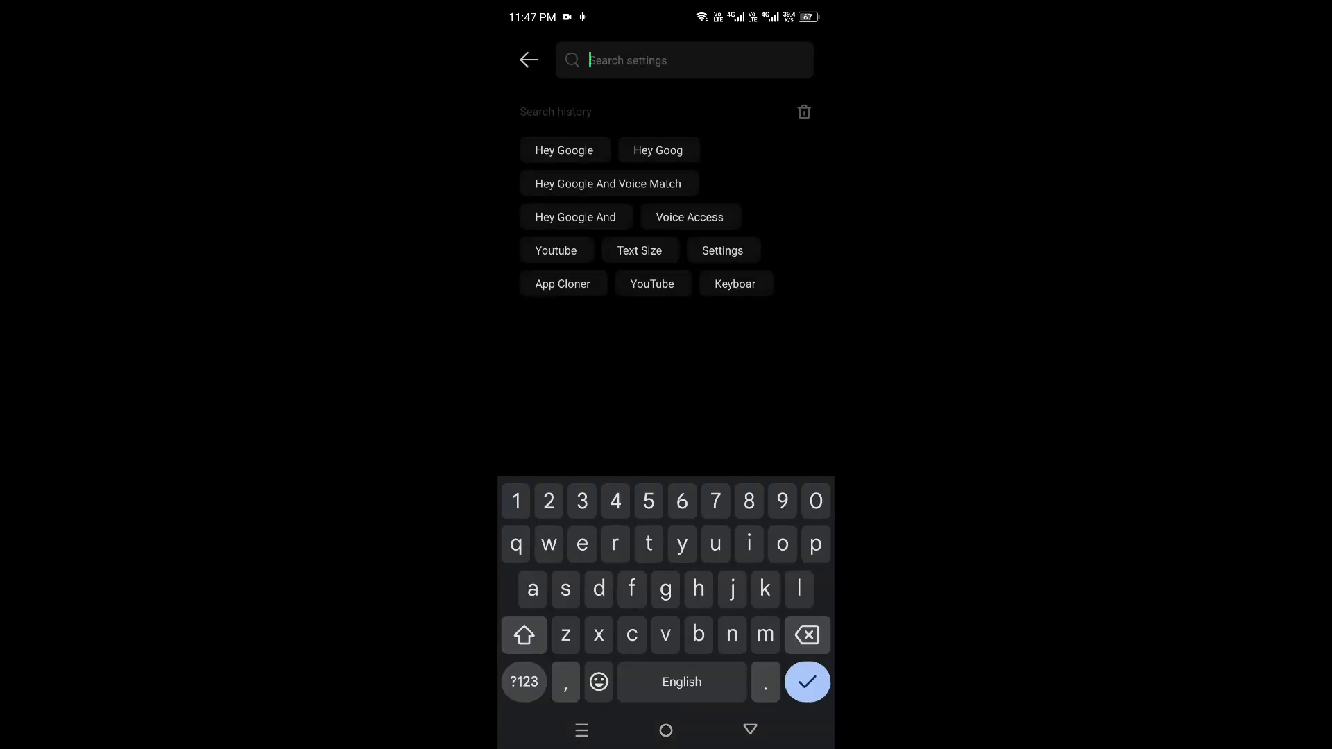
{"action": "left_click", "coordinate": [564, 150]}
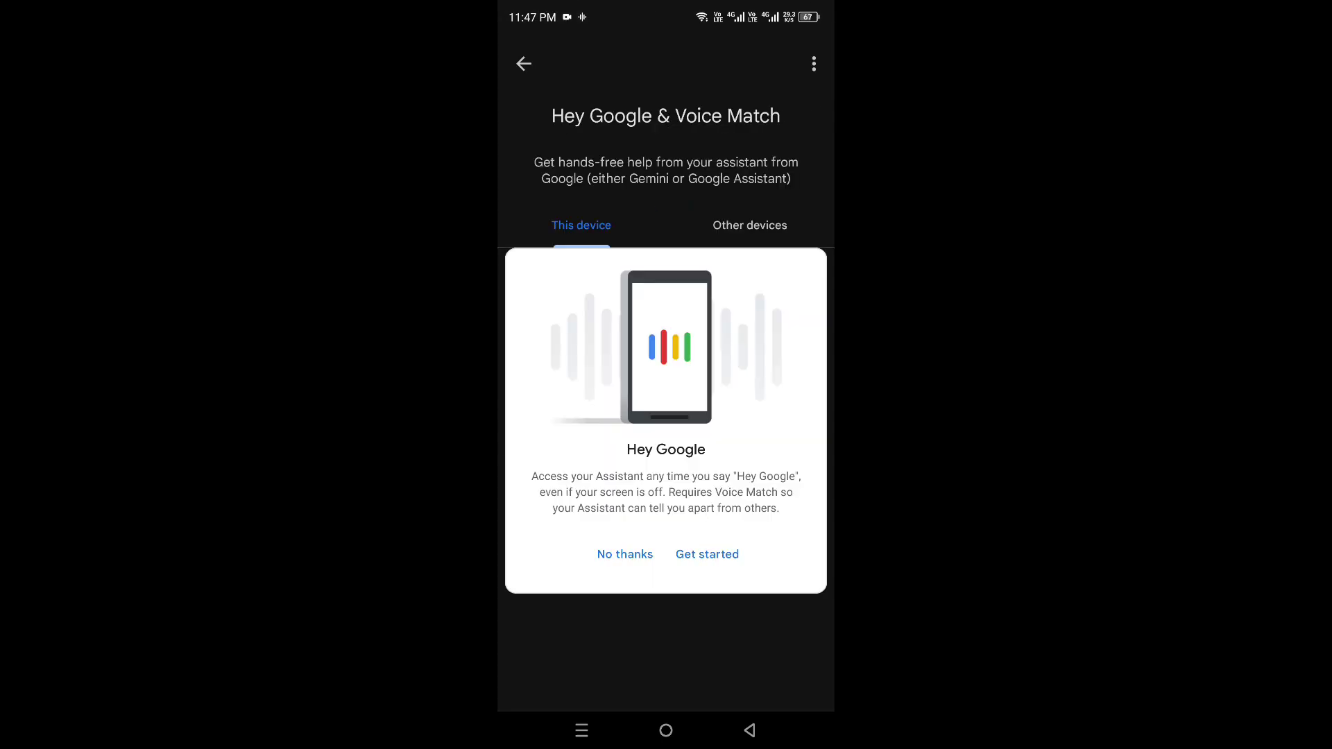
{"action": "left_click", "coordinate": [700, 553]}
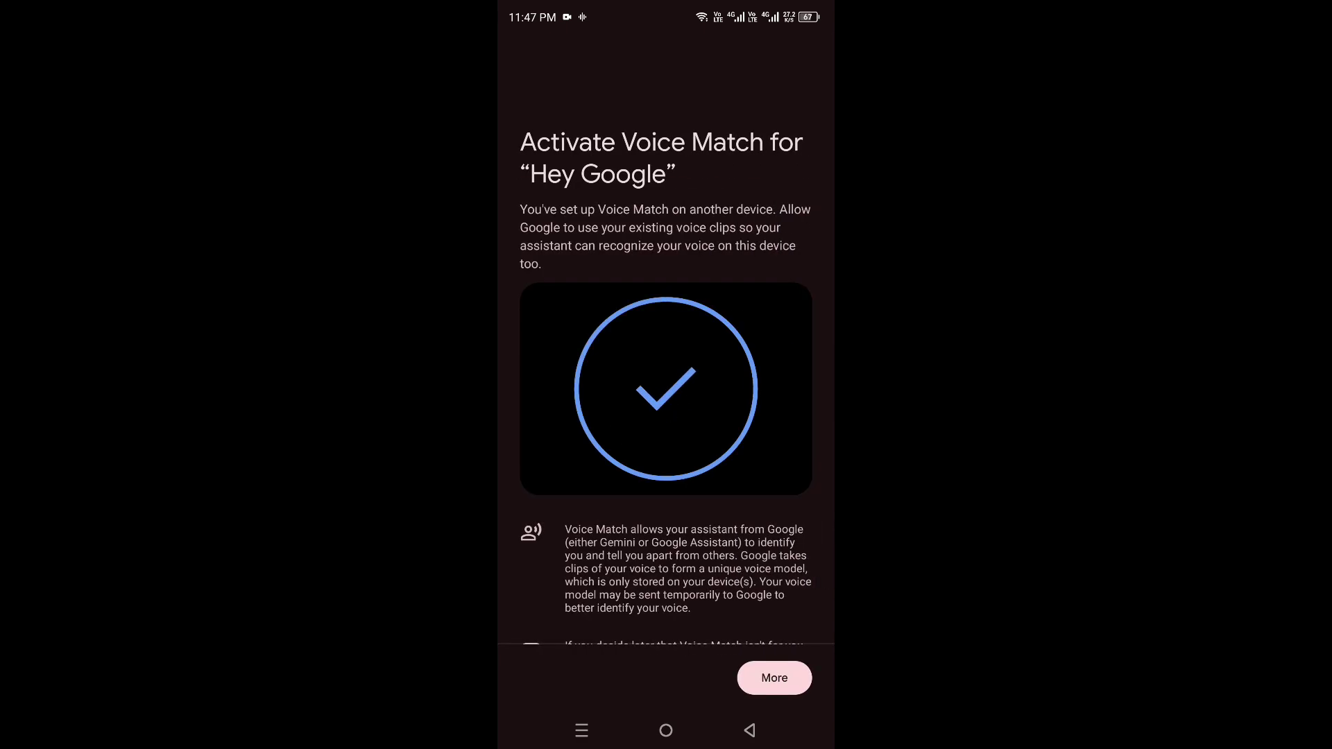
Agree to Voice Match, complete the Hey Google setup, and return to the home screen
{"action": "left_click", "coordinate": [774, 678]}
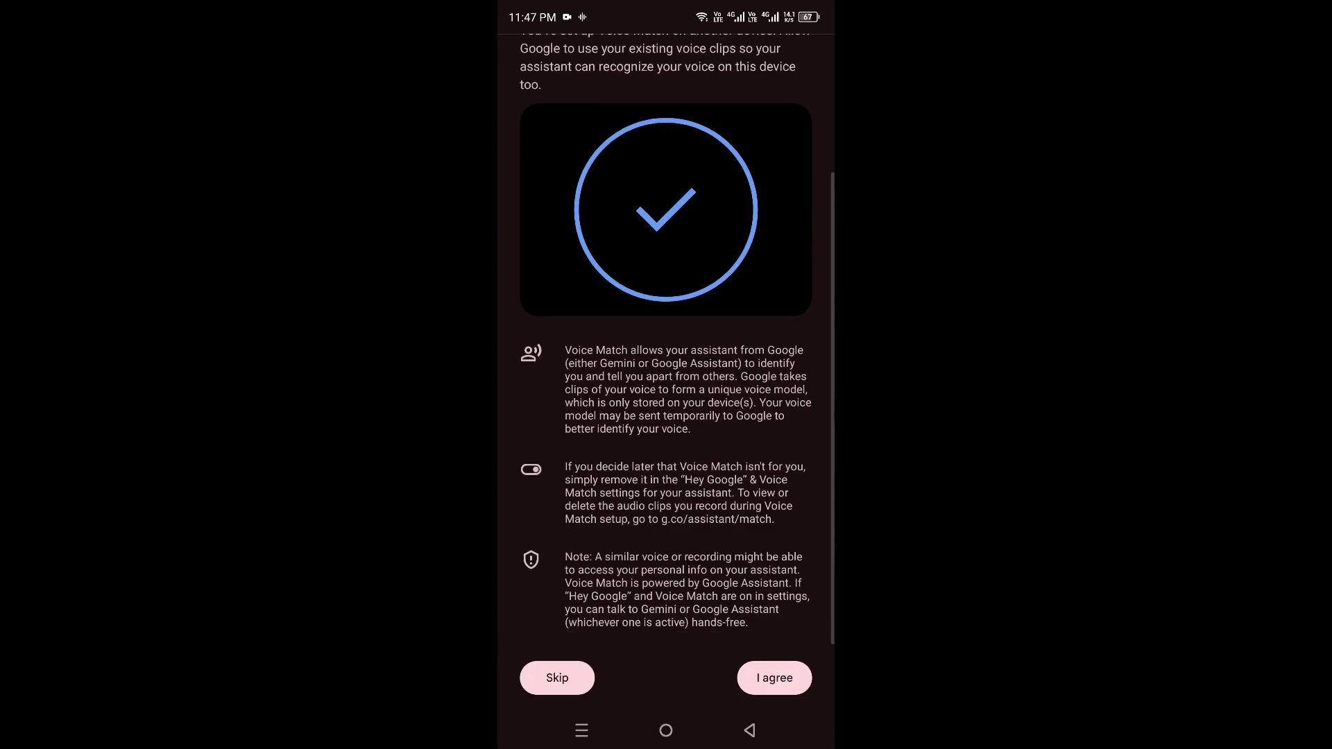
{"action": "left_click", "coordinate": [774, 678]}
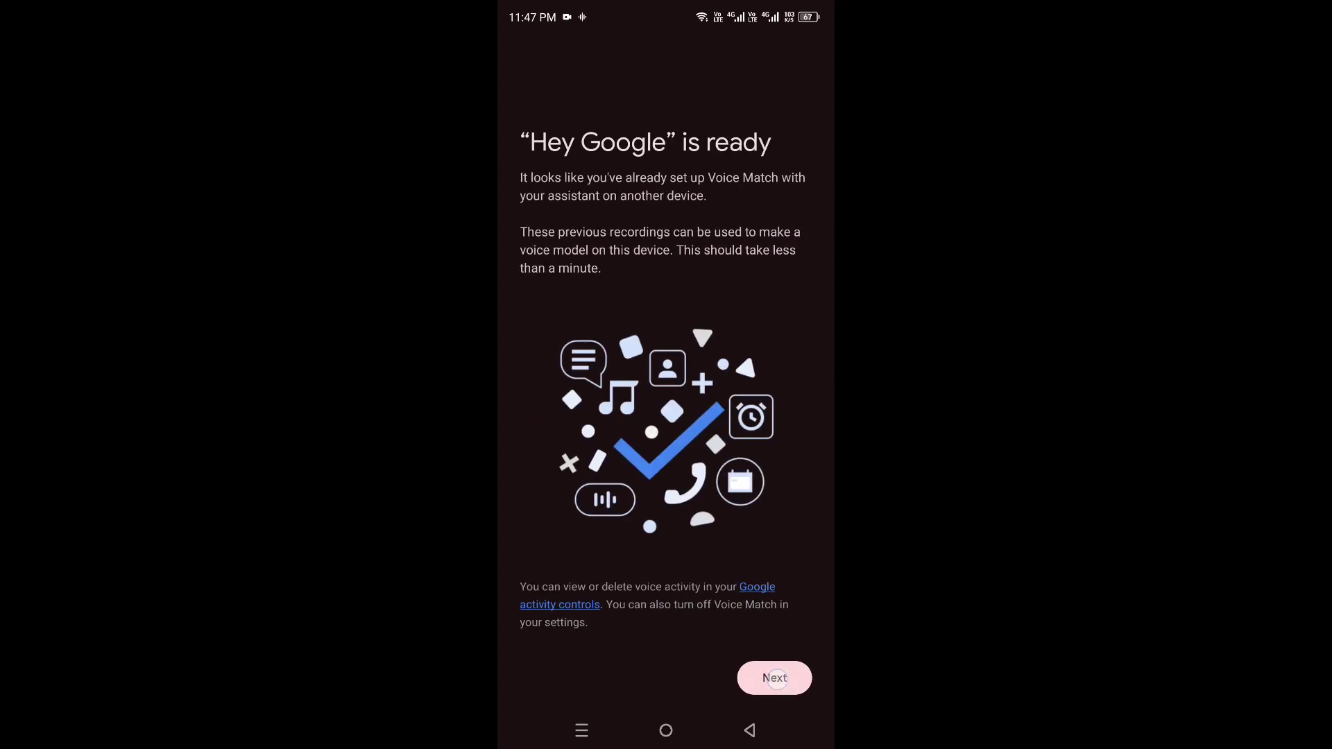
{"action": "left_click", "coordinate": [775, 680]}
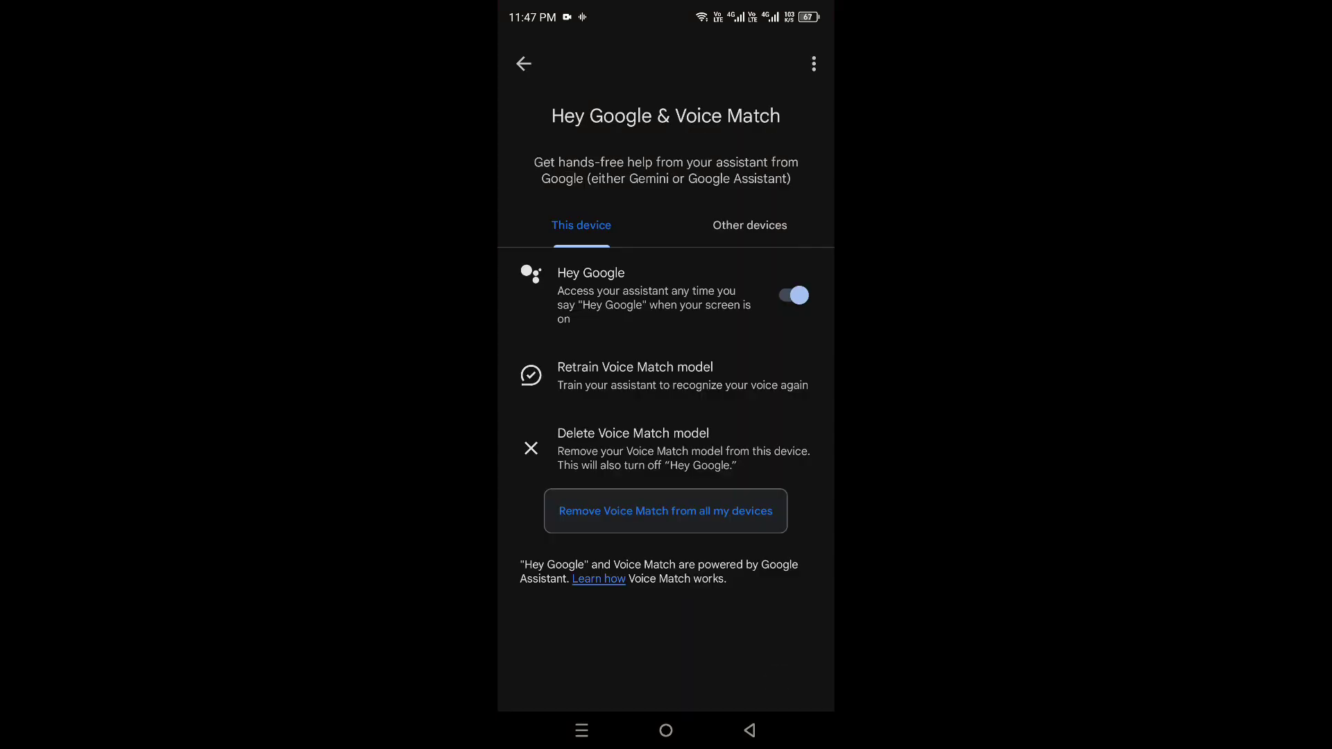
{"action": "left_click", "coordinate": [666, 731]}
{"action": "left_click", "coordinate": [666, 731]}
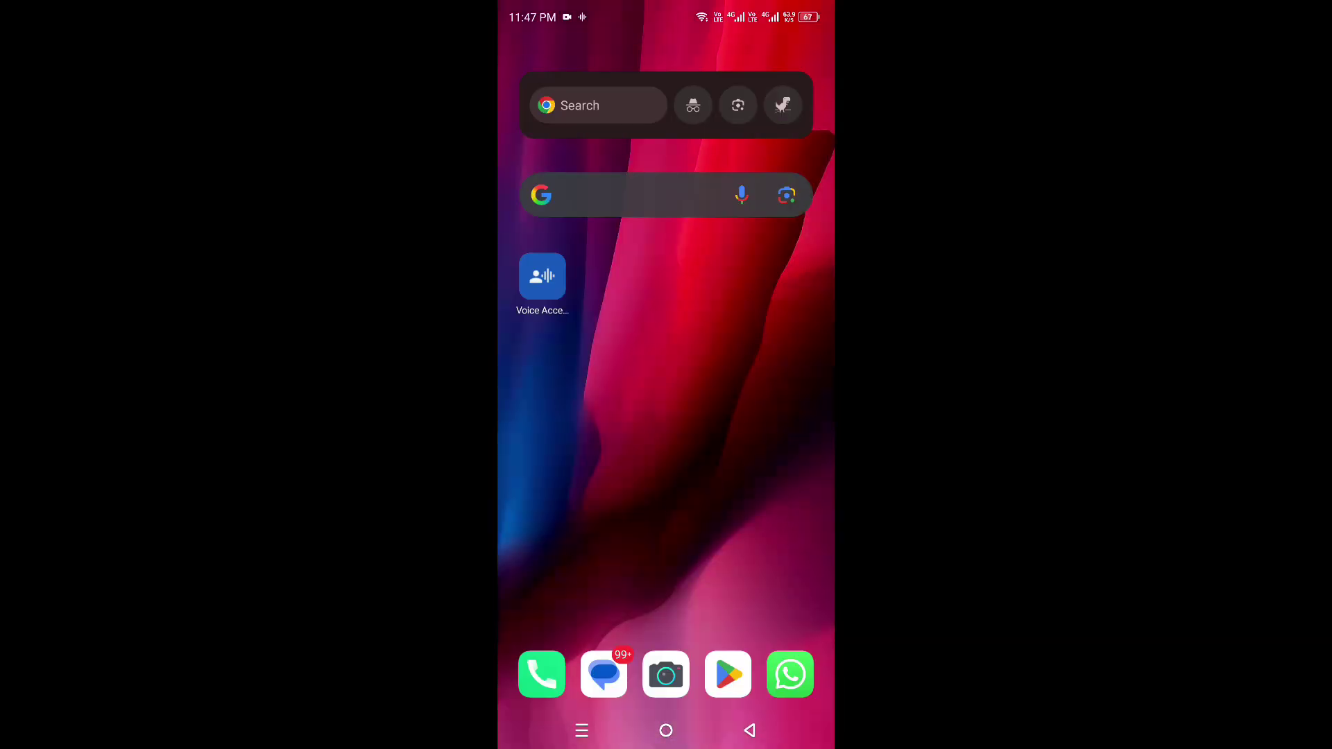